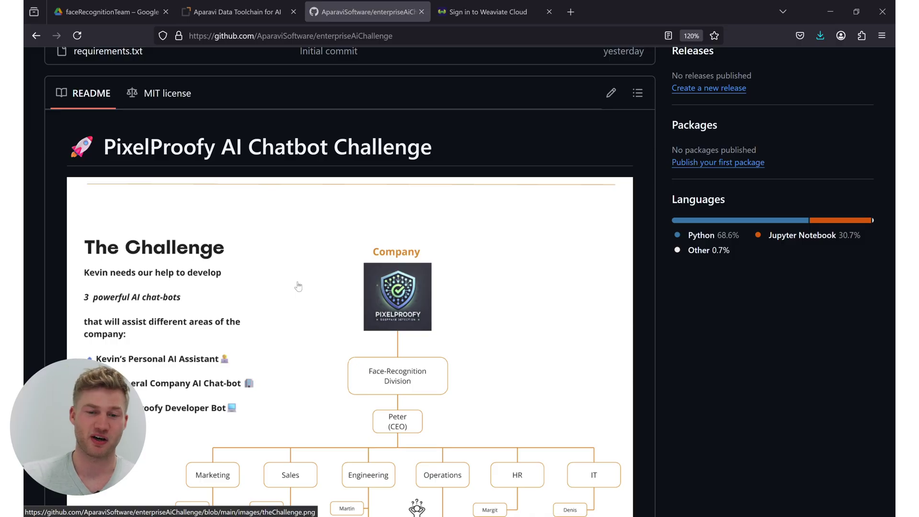
Scroll through the README's welcome section and select the three chatbot list items.
{"action": "scroll", "coordinate": [297, 287], "scroll_direction": "down", "scroll_amount": 2}
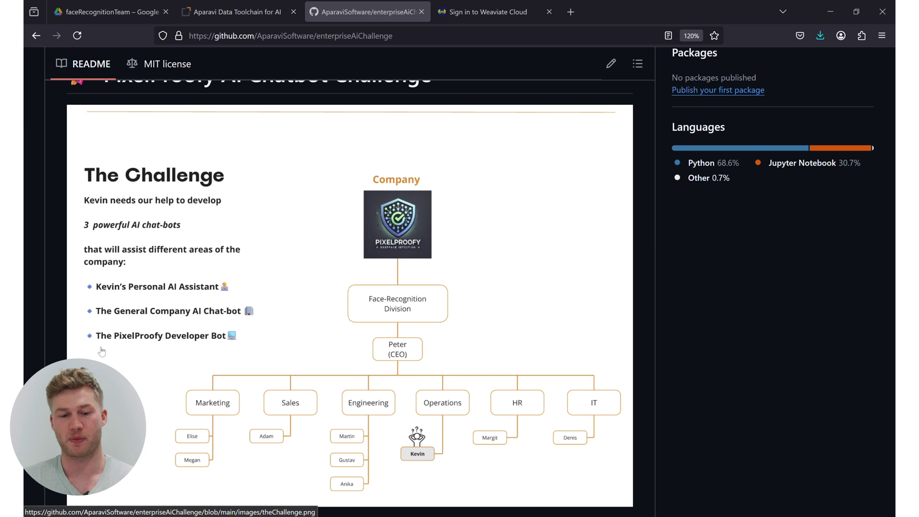
{"action": "scroll", "coordinate": [398, 55], "scroll_direction": "up", "scroll_amount": 2}
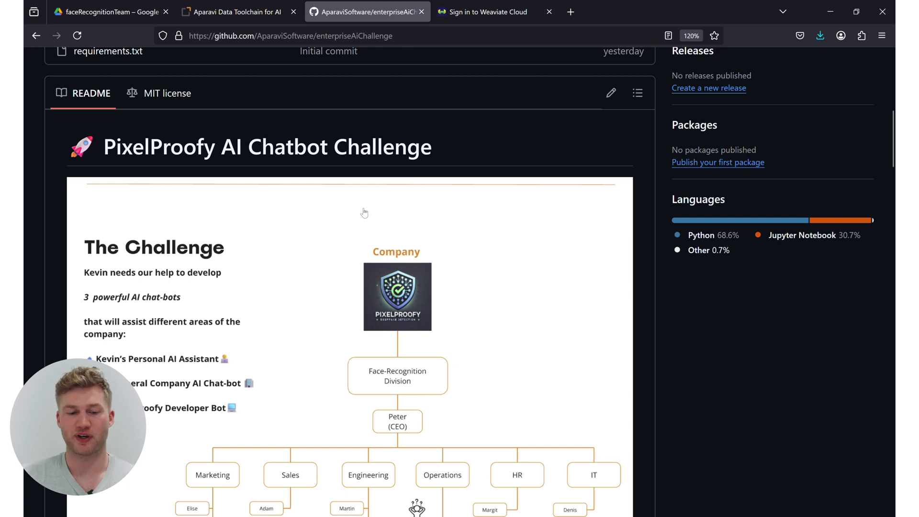
{"action": "scroll", "coordinate": [362, 220], "scroll_direction": "down", "scroll_amount": 2}
{"action": "scroll", "coordinate": [360, 233], "scroll_direction": "down", "scroll_amount": 2}
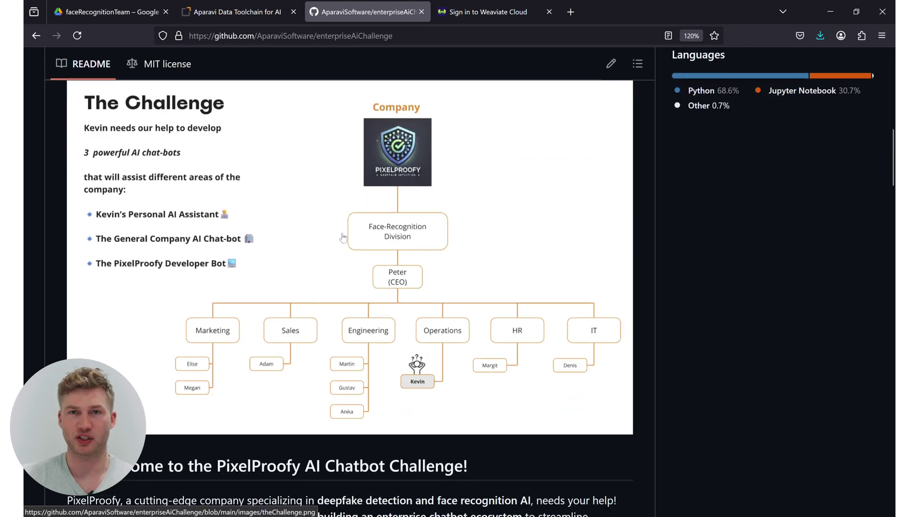
{"action": "scroll", "coordinate": [342, 238], "scroll_direction": "down", "scroll_amount": 6}
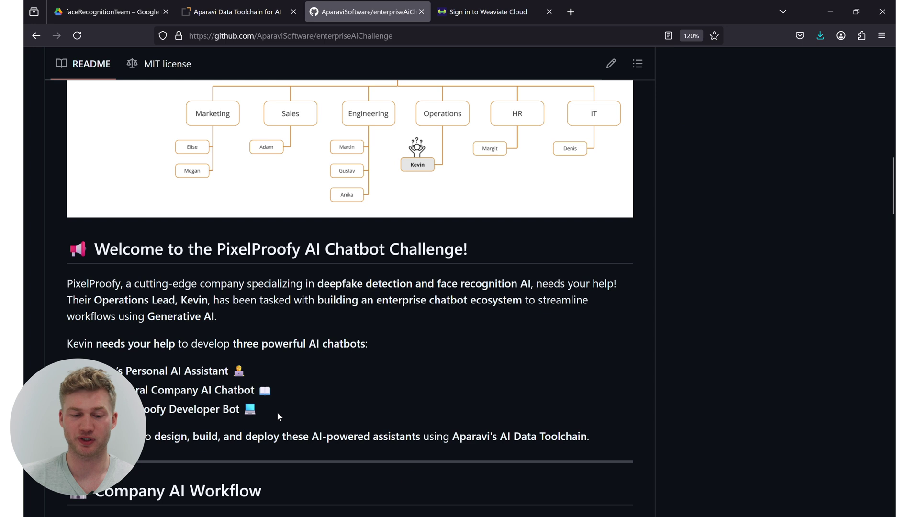
{"action": "left_click_drag", "start_coordinate": [277, 412], "coordinate": [136, 353]}
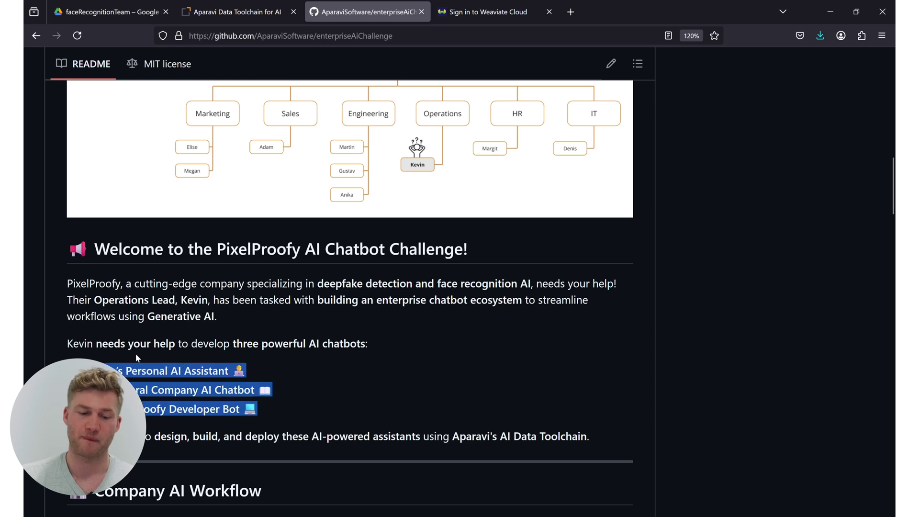
Read down to the Company AI Workflow diagram, then switch to the Aparavi sign-in page.
{"action": "scroll", "coordinate": [413, 272], "scroll_direction": "down", "scroll_amount": 1}
{"action": "scroll", "coordinate": [413, 272], "scroll_direction": "down", "scroll_amount": 4}
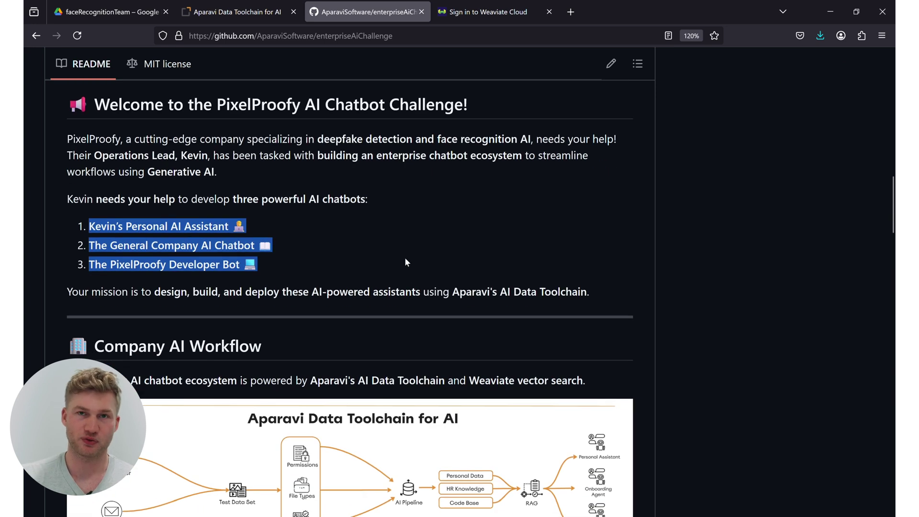
{"action": "scroll", "coordinate": [404, 256], "scroll_direction": "down", "scroll_amount": 1}
{"action": "scroll", "coordinate": [405, 257], "scroll_direction": "down", "scroll_amount": 2}
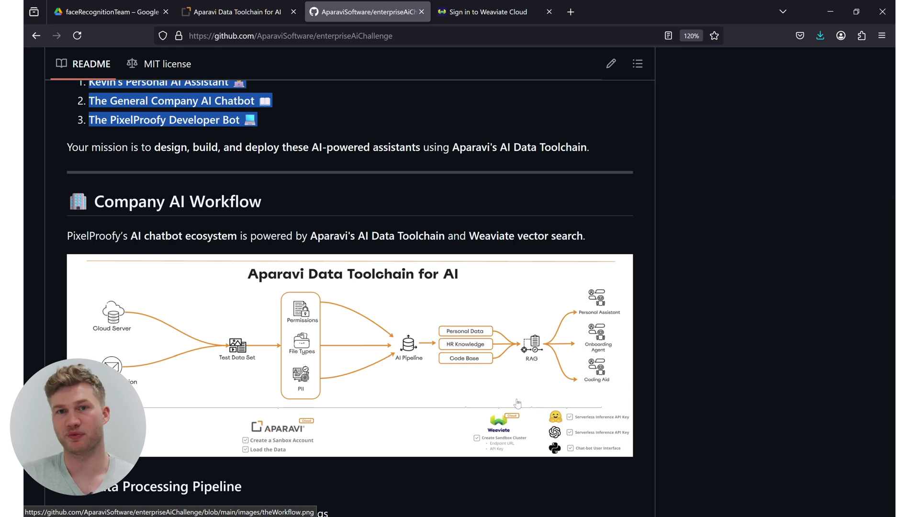
{"action": "scroll", "coordinate": [291, 242], "scroll_direction": "down", "scroll_amount": 2}
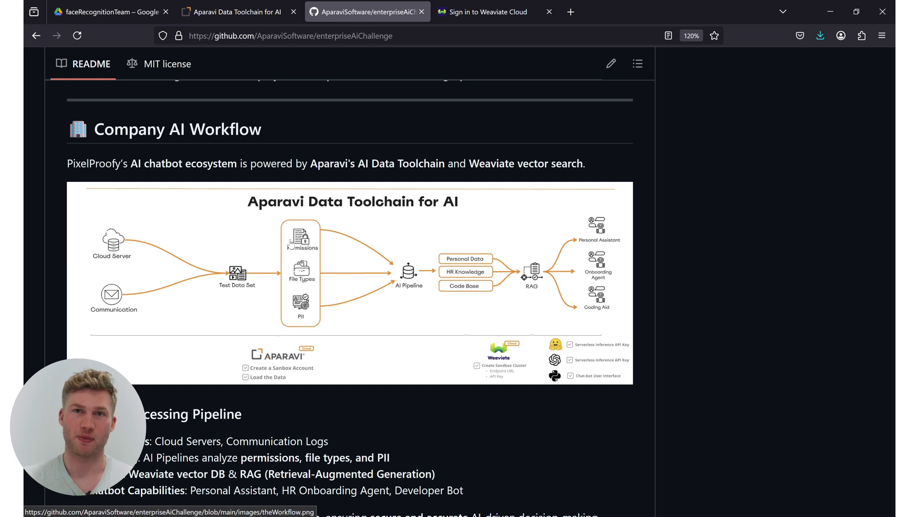
{"action": "left_click", "coordinate": [237, 11]}
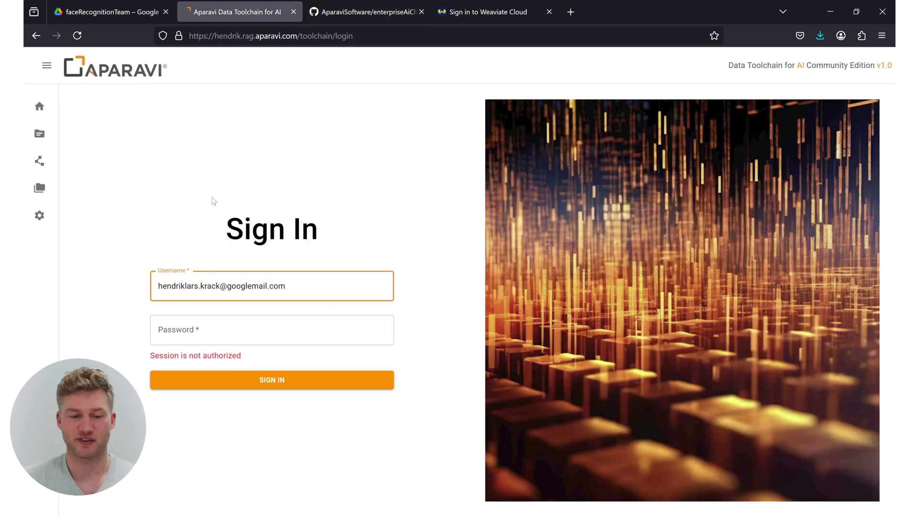
Sign in to Aparavi with the pasted account password, view Data Connections, then open the file explorer.
{"action": "left_click", "coordinate": [212, 330]}
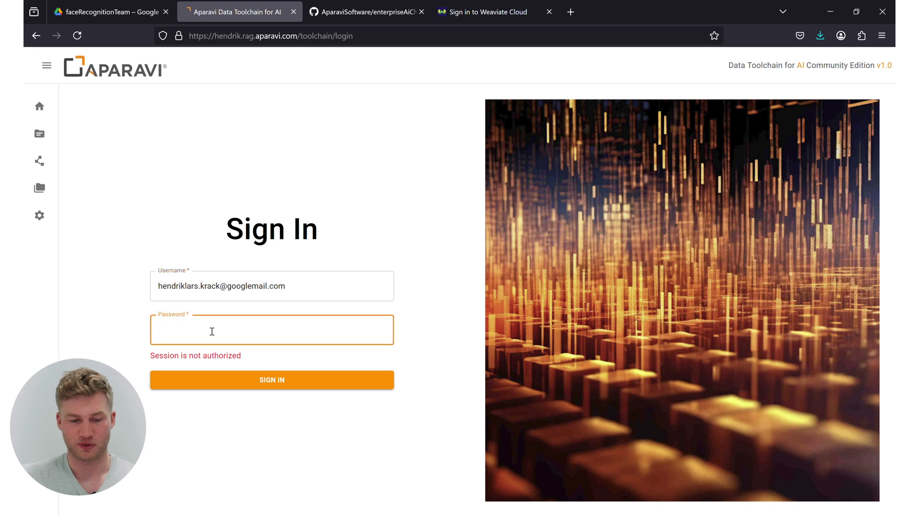
{"action": "key", "text": "ctrl+v"}
{"action": "left_click", "coordinate": [246, 386]}
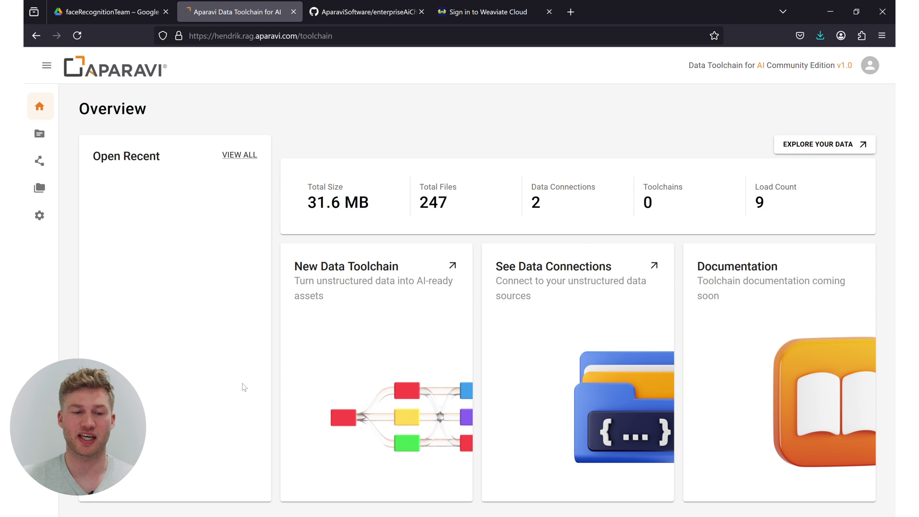
{"action": "left_click", "coordinate": [40, 134]}
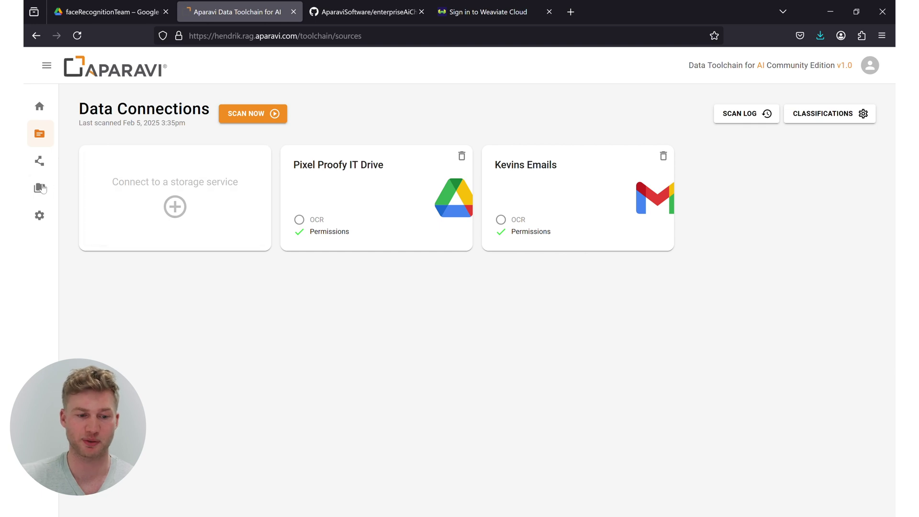
{"action": "left_click", "coordinate": [43, 187]}
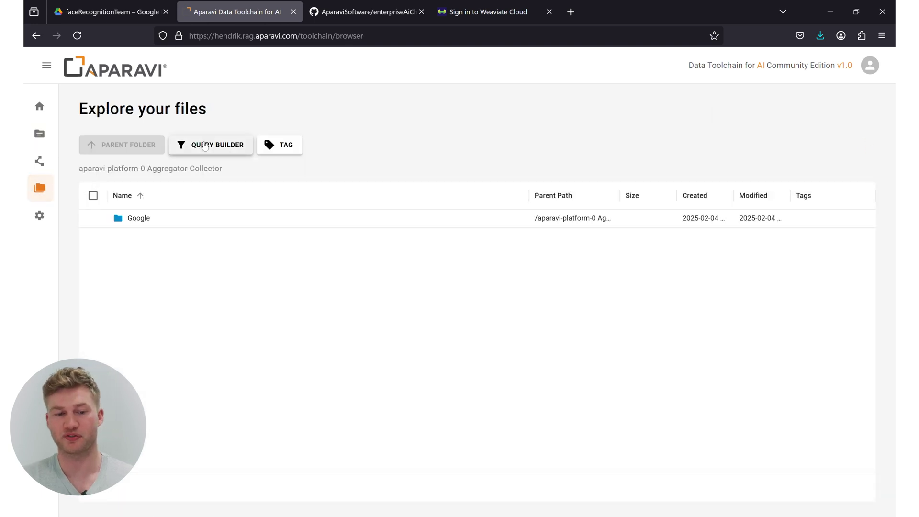
Browse Google > Drive > IT account > Meine Ablage > faceRecognitionTeam.
{"action": "double_click", "coordinate": [136, 220]}
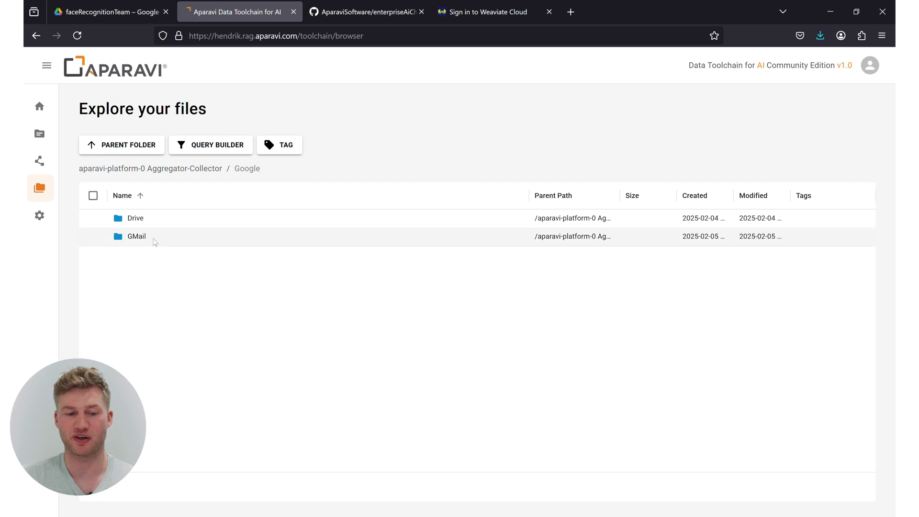
{"action": "double_click", "coordinate": [145, 222]}
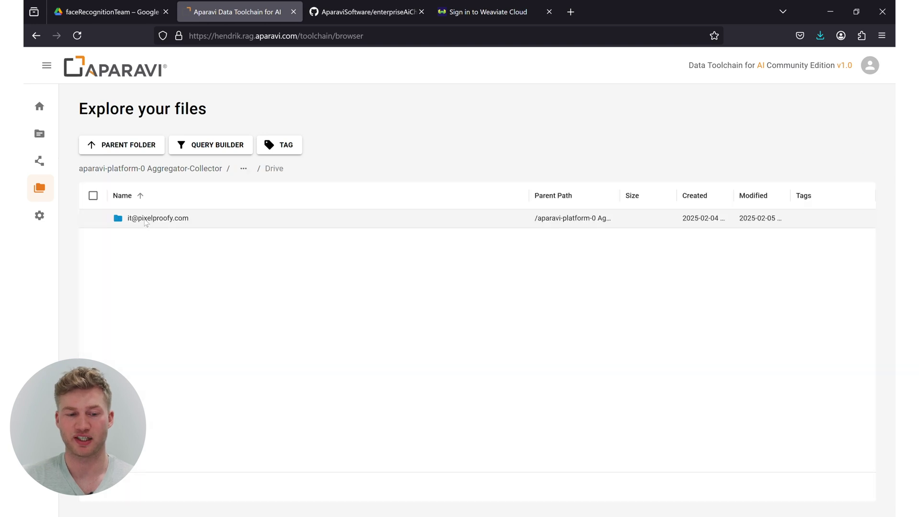
{"action": "double_click", "coordinate": [148, 221]}
{"action": "double_click", "coordinate": [159, 221]}
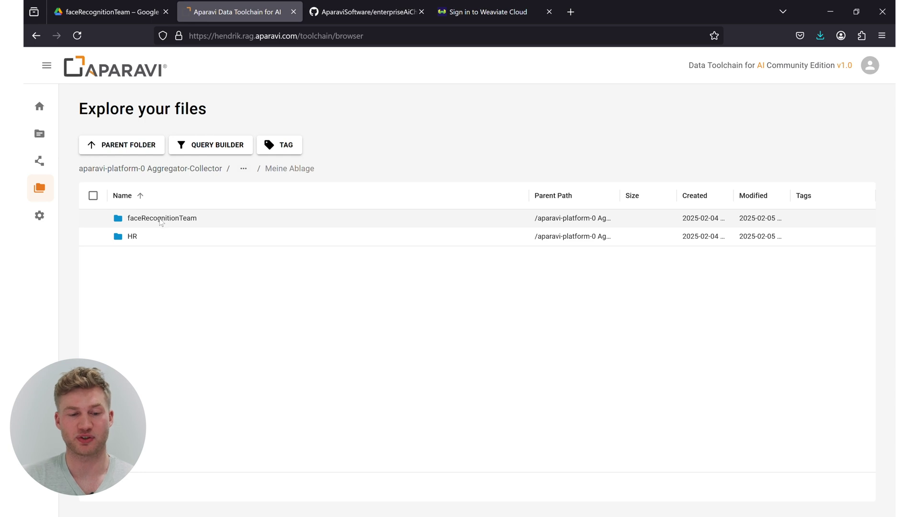
{"action": "double_click", "coordinate": [167, 221]}
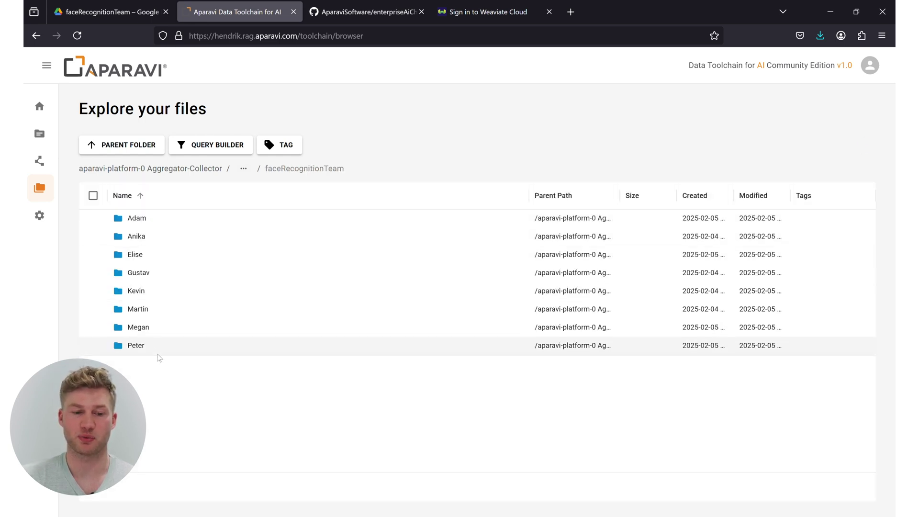
Apply a File Name query criterion of '*' and scroll through the listed scanned files.
{"action": "left_click", "coordinate": [228, 145]}
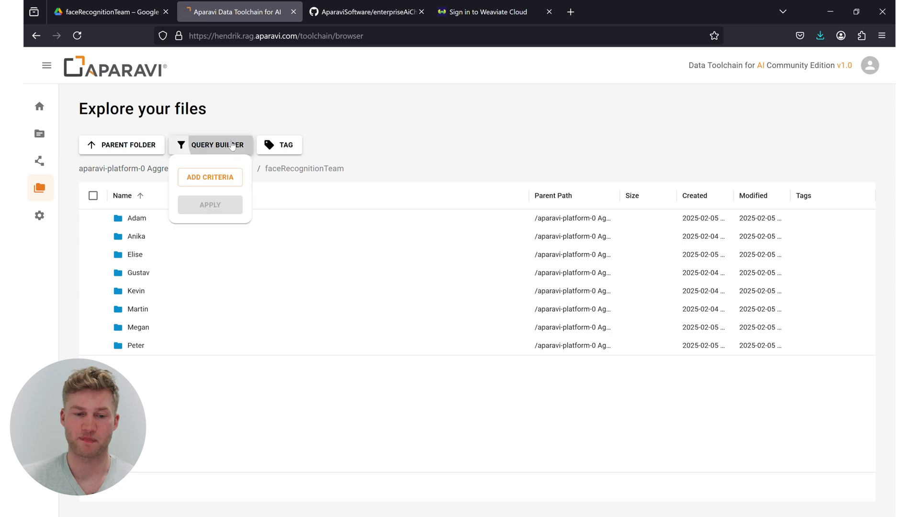
{"action": "left_click", "coordinate": [225, 178]}
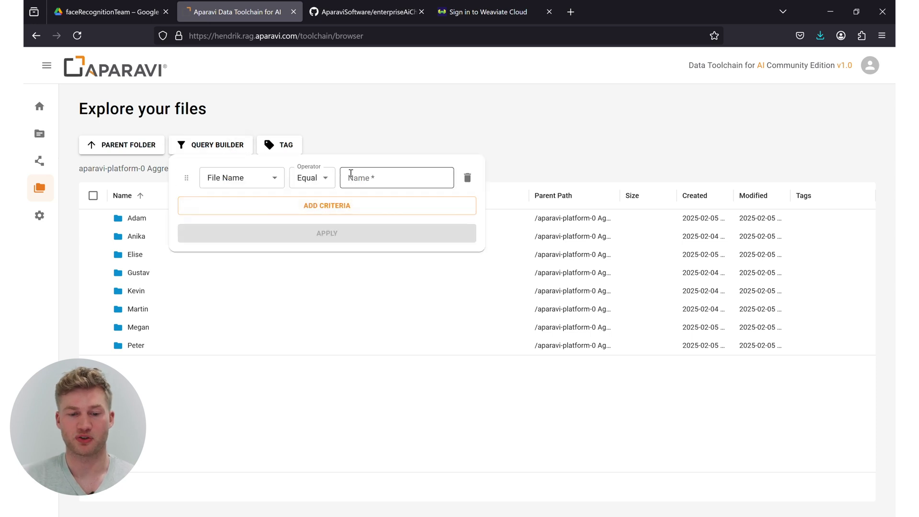
{"action": "left_click", "coordinate": [355, 175]}
{"action": "type", "text": "*"}
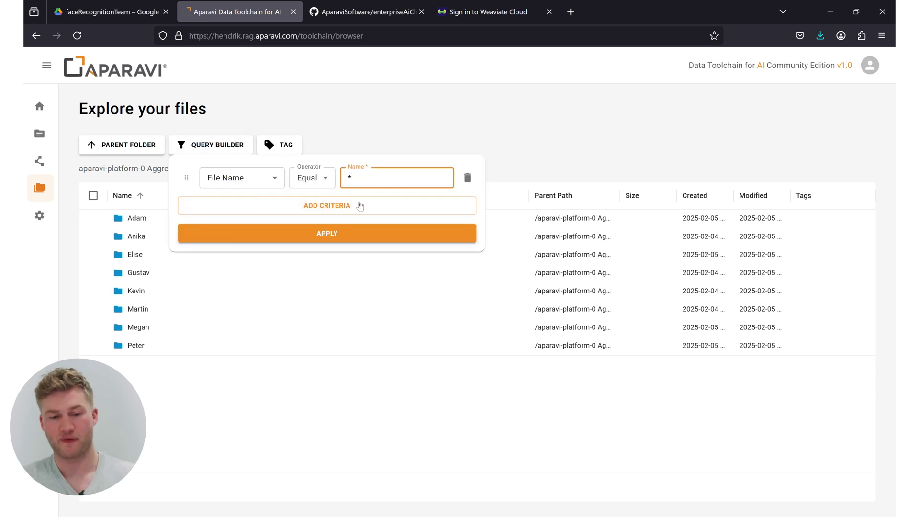
{"action": "left_click", "coordinate": [349, 232]}
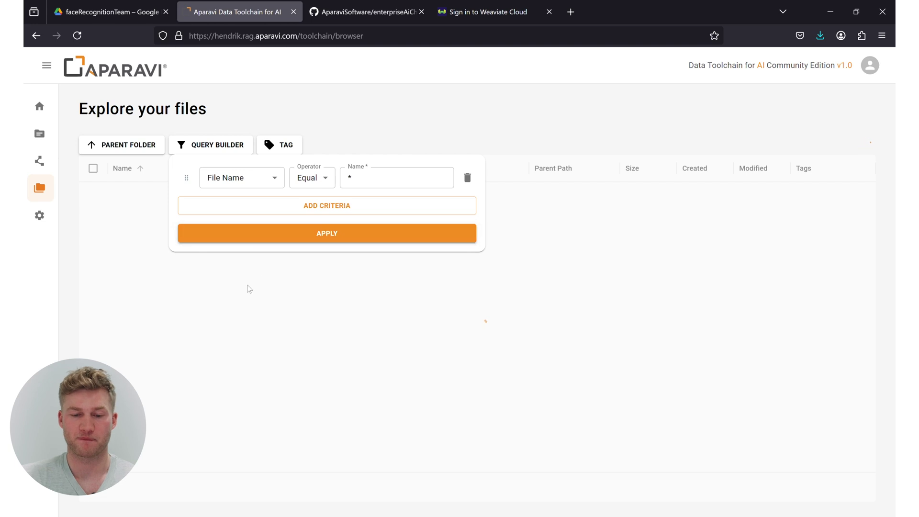
{"action": "scroll", "coordinate": [255, 339], "scroll_direction": "down", "scroll_amount": 8}
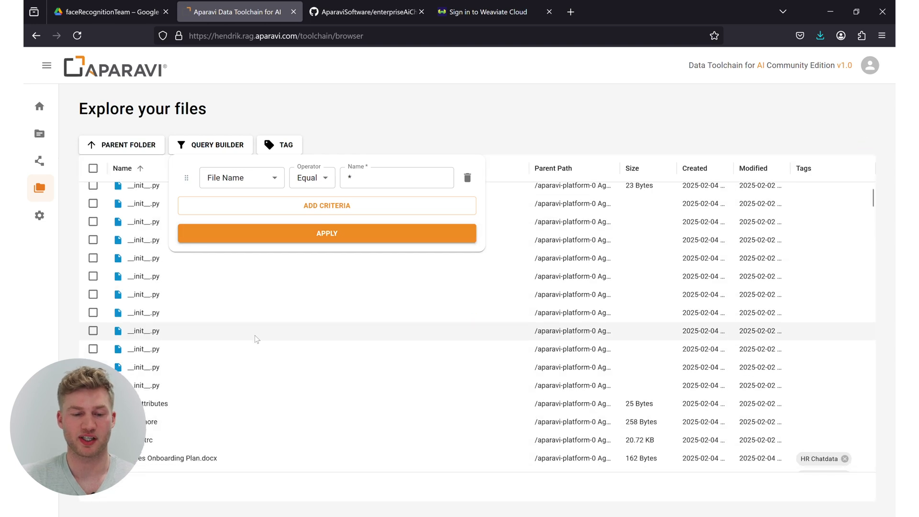
{"action": "scroll", "coordinate": [254, 338], "scroll_direction": "down", "scroll_amount": 10}
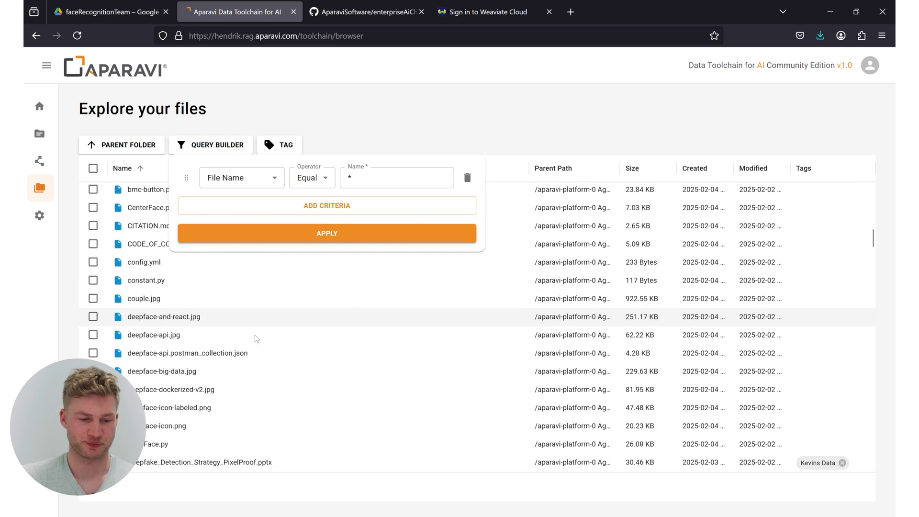
{"action": "scroll", "coordinate": [255, 337], "scroll_direction": "down", "scroll_amount": 2}
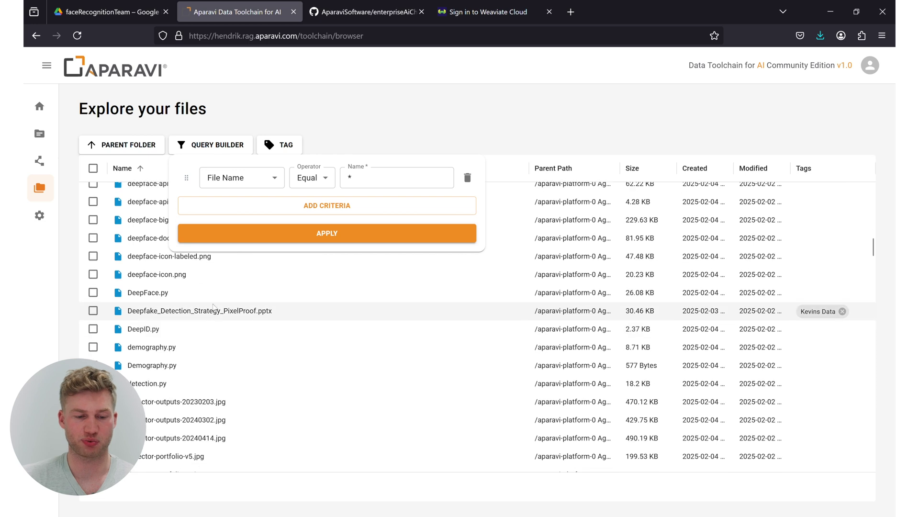
{"action": "scroll", "coordinate": [185, 305], "scroll_direction": "down", "scroll_amount": 6}
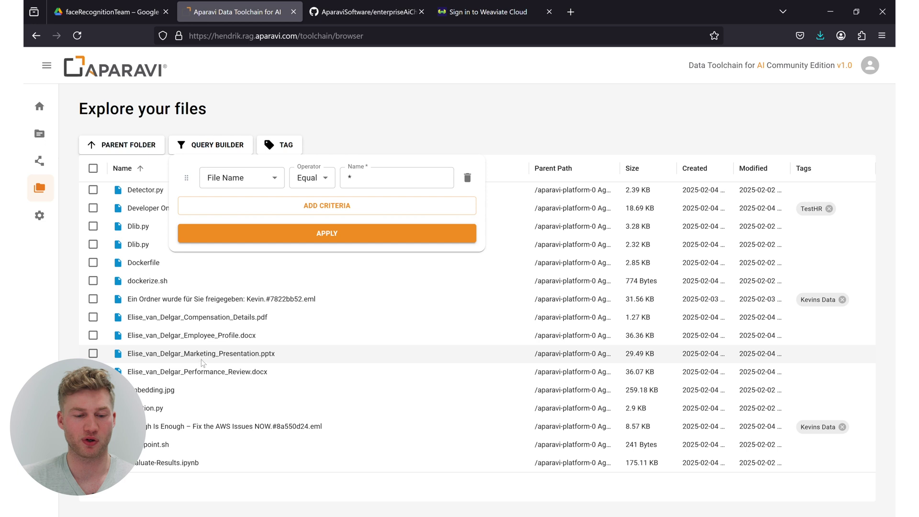
{"action": "scroll", "coordinate": [186, 336], "scroll_direction": "down", "scroll_amount": 3}
{"action": "scroll", "coordinate": [186, 336], "scroll_direction": "down", "scroll_amount": 4}
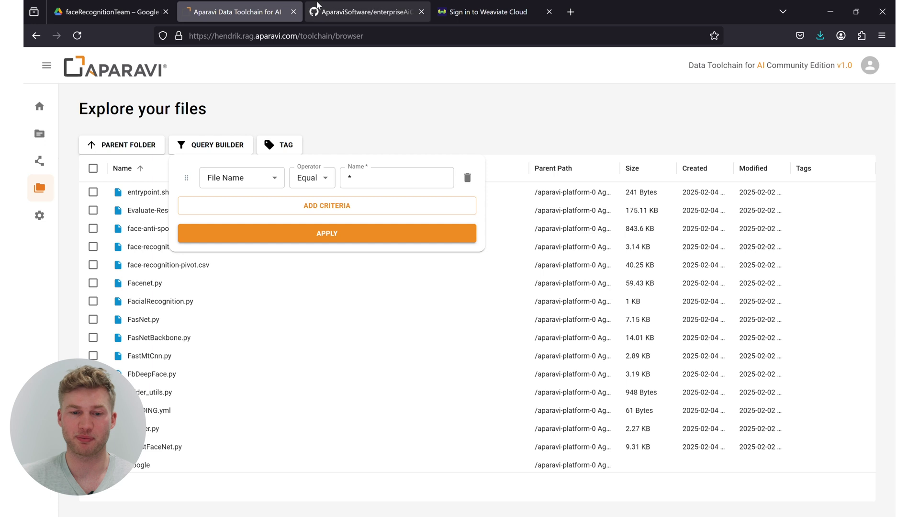
Review the GitHub README's Challenge section and org chart, then return to the Aparavi explorer.
{"action": "left_click", "coordinate": [324, 14]}
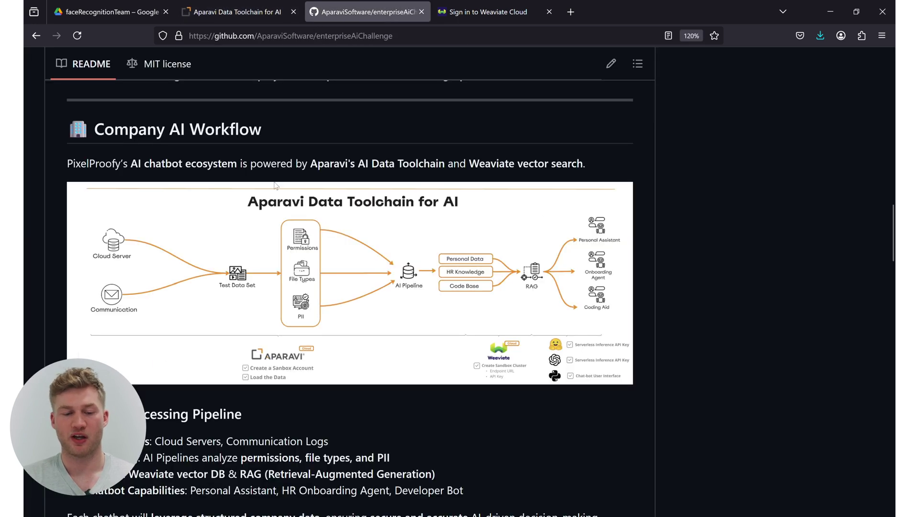
{"action": "scroll", "coordinate": [235, 317], "scroll_direction": "up", "scroll_amount": 7}
{"action": "scroll", "coordinate": [234, 315], "scroll_direction": "up", "scroll_amount": 6}
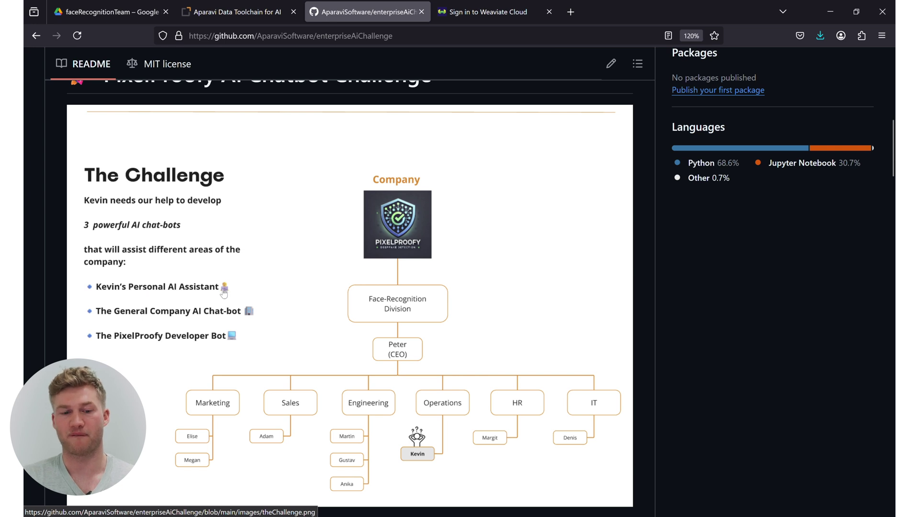
{"action": "left_click", "coordinate": [255, 14]}
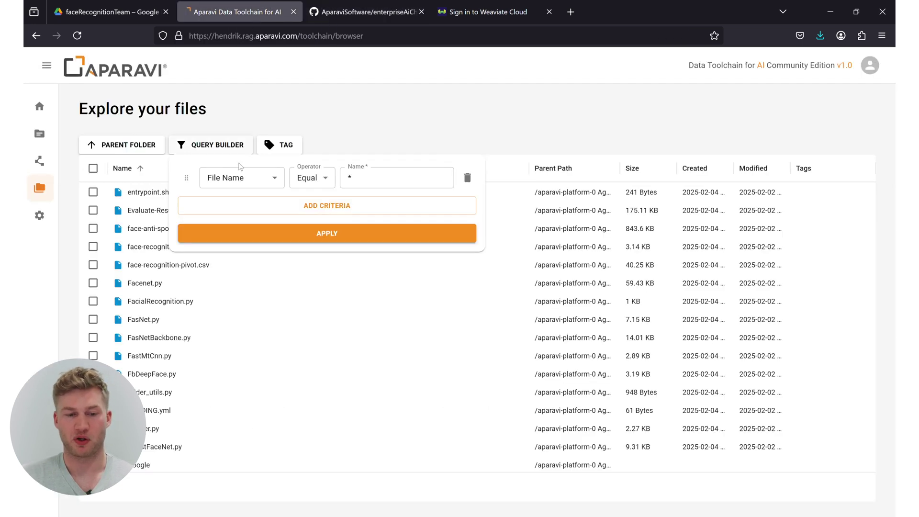
Change the query criterion to Permission Equal the target employee's account and apply it.
{"action": "left_click", "coordinate": [258, 181]}
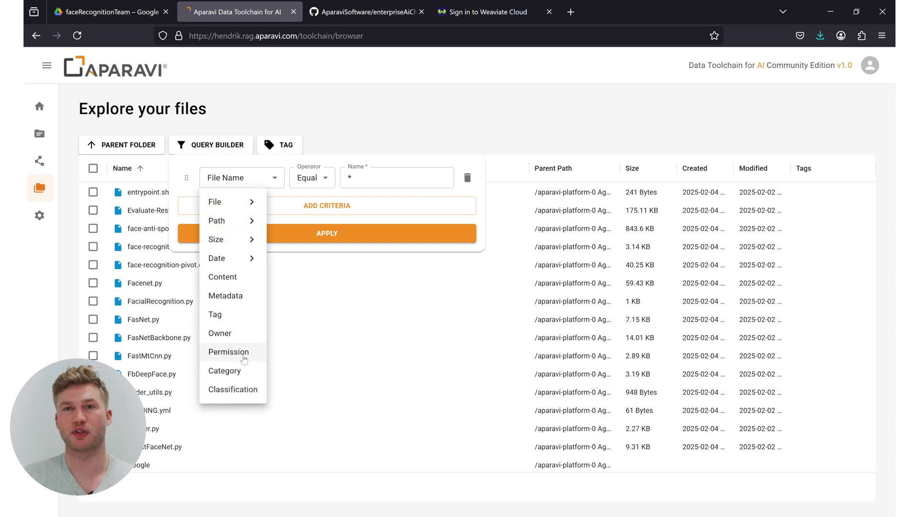
{"action": "left_click", "coordinate": [229, 352]}
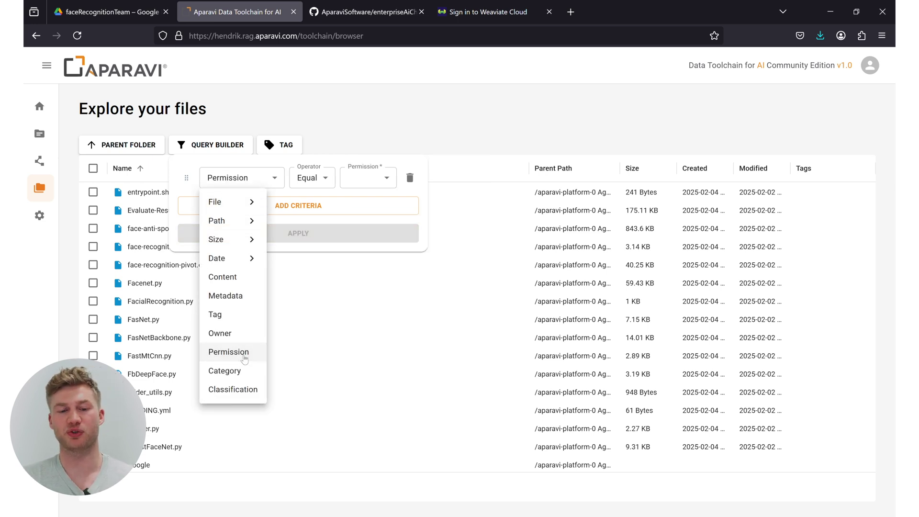
{"action": "left_click", "coordinate": [370, 178]}
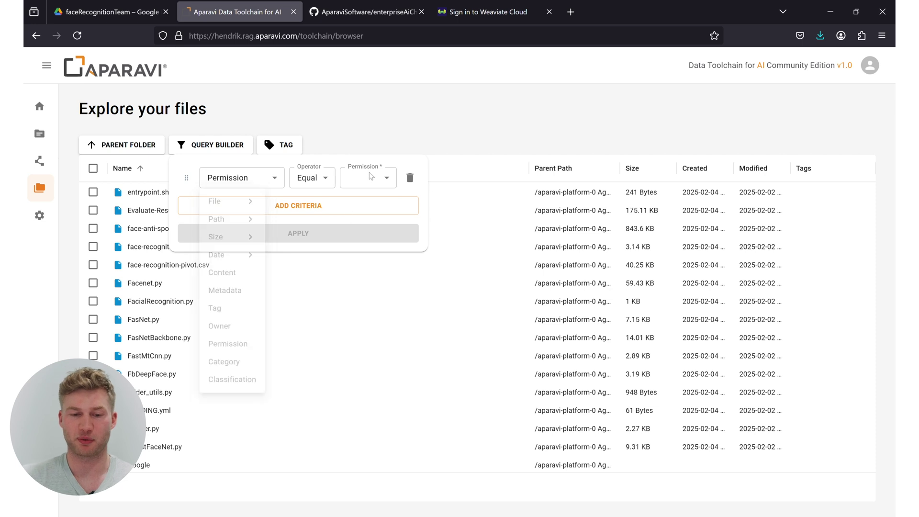
{"action": "left_click", "coordinate": [329, 179]}
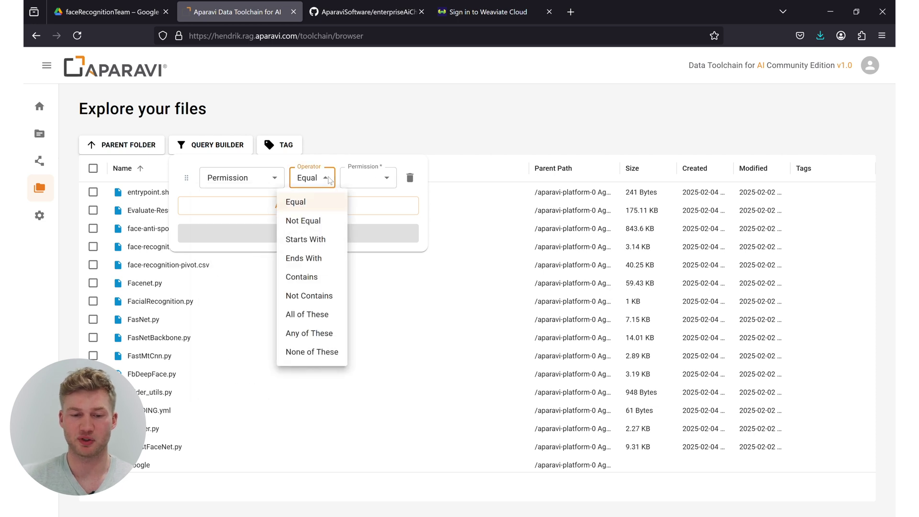
{"action": "left_click", "coordinate": [378, 178]}
{"action": "left_click", "coordinate": [378, 178]}
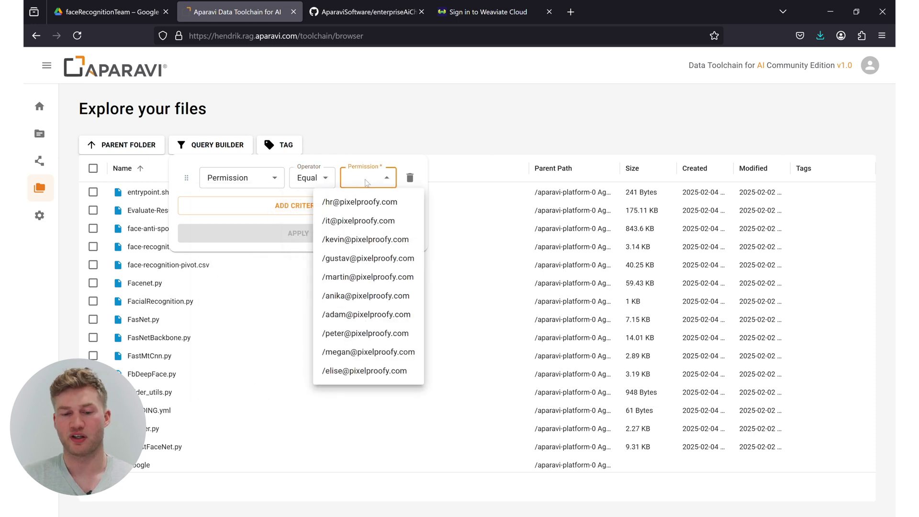
{"action": "left_click", "coordinate": [368, 238]}
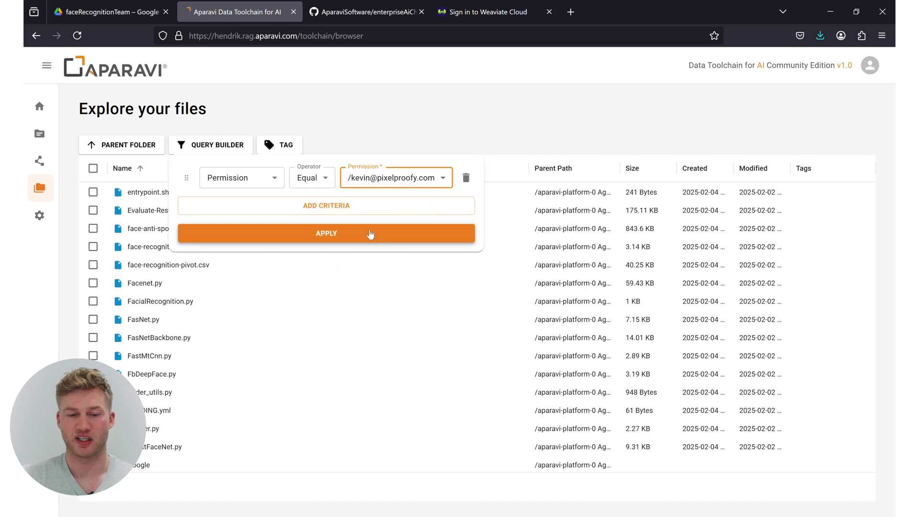
{"action": "left_click", "coordinate": [368, 238]}
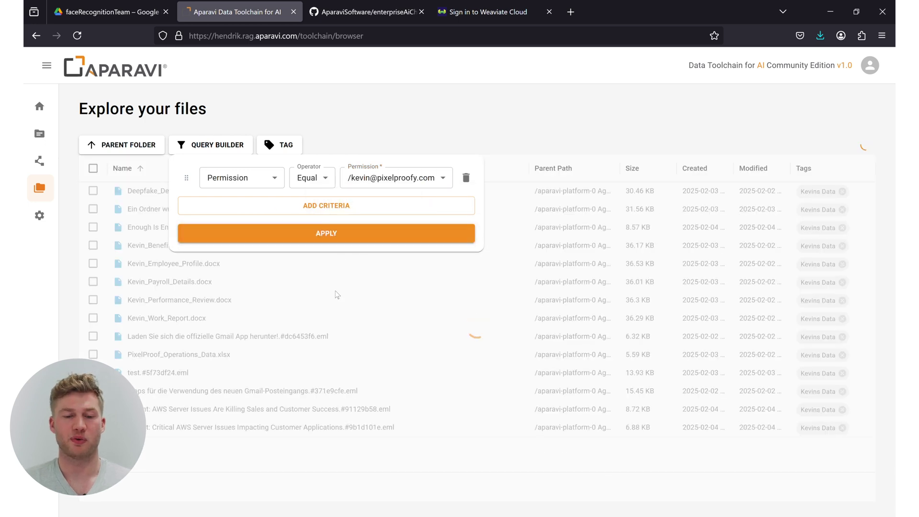
{"action": "left_click", "coordinate": [364, 113]}
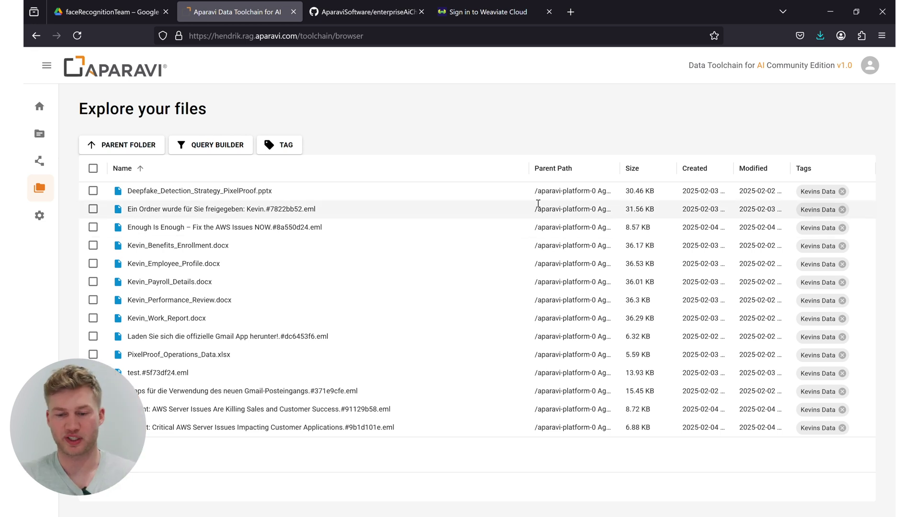
Narrow the Name column and widen Parent Path to show the Google Drive and GMail paths.
{"action": "left_click_drag", "start_coordinate": [526, 164], "coordinate": [389, 164]}
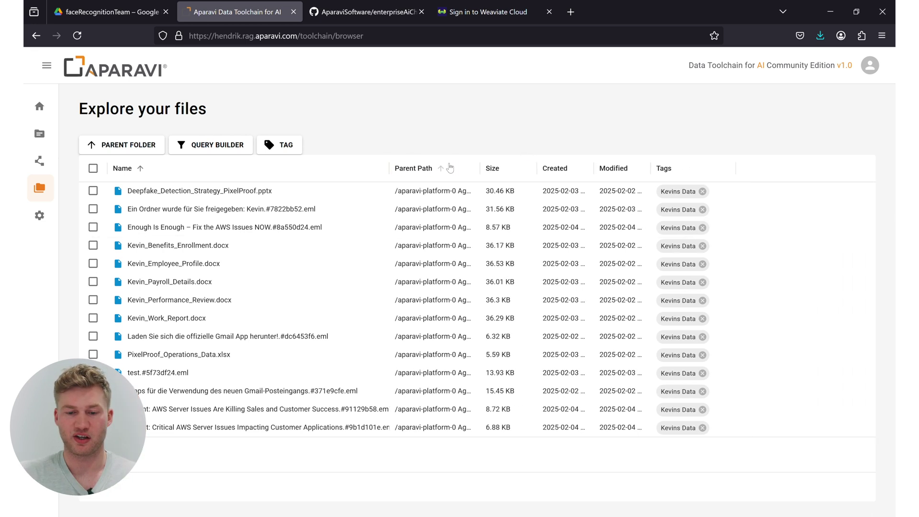
{"action": "left_click_drag", "start_coordinate": [481, 164], "coordinate": [696, 164]}
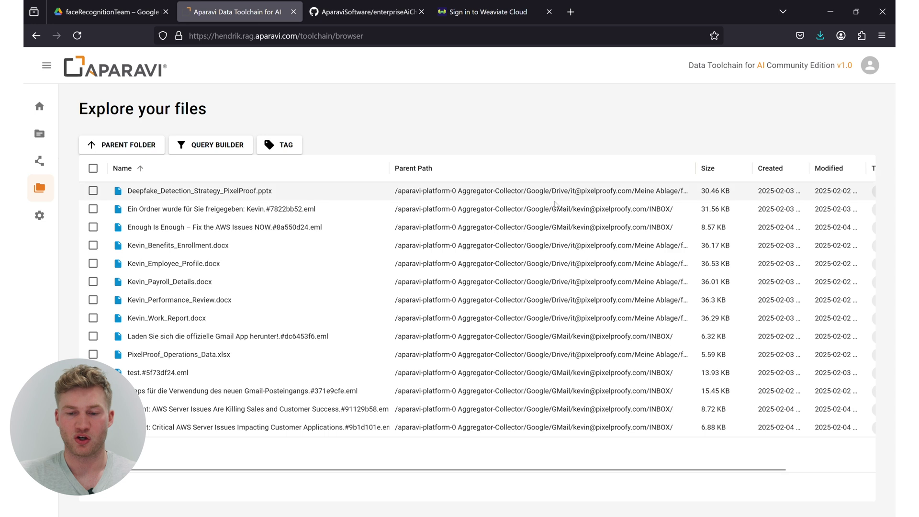
{"action": "left_click_drag", "start_coordinate": [527, 191], "coordinate": [575, 190]}
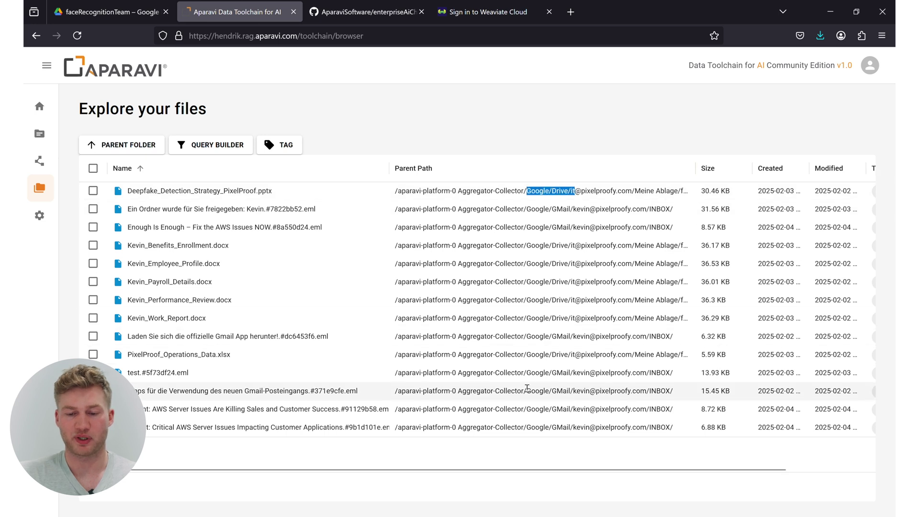
{"action": "left_click_drag", "start_coordinate": [552, 372], "coordinate": [574, 373]}
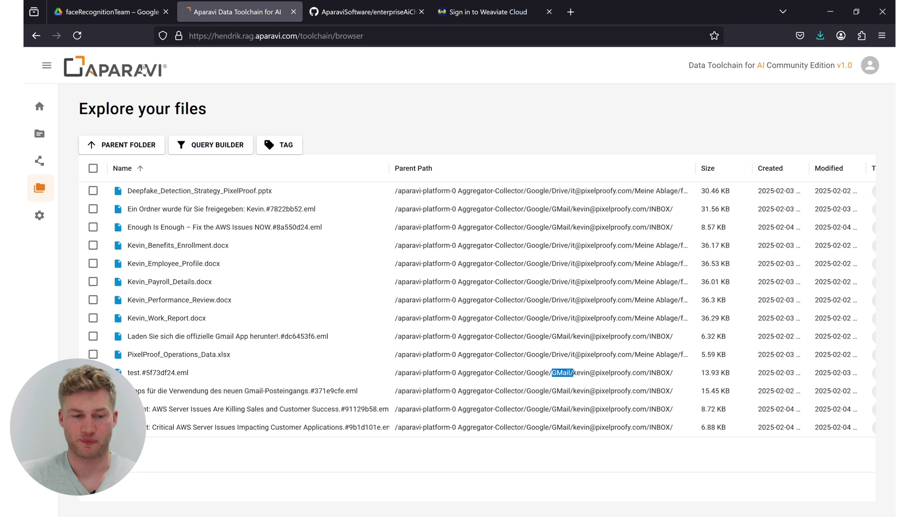
{"action": "left_click", "coordinate": [40, 160]}
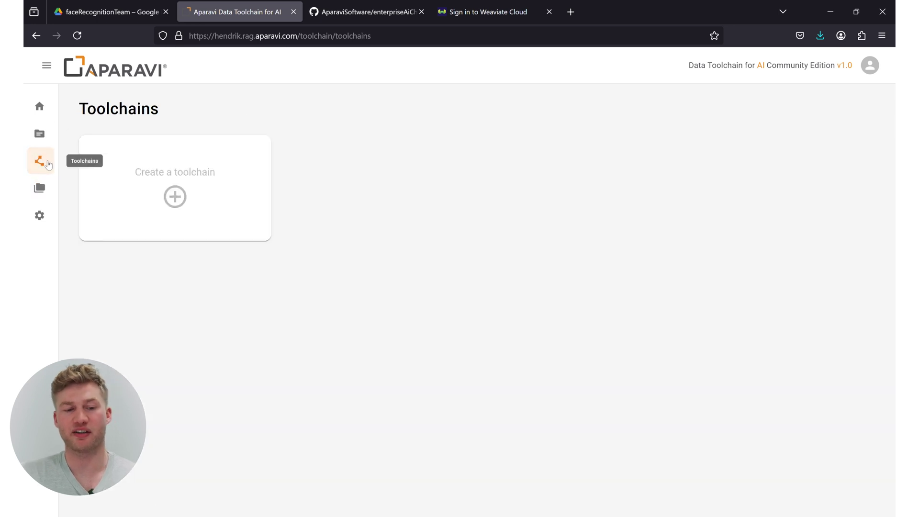
Create a new toolchain and bring up its data source picker.
{"action": "left_click", "coordinate": [184, 191]}
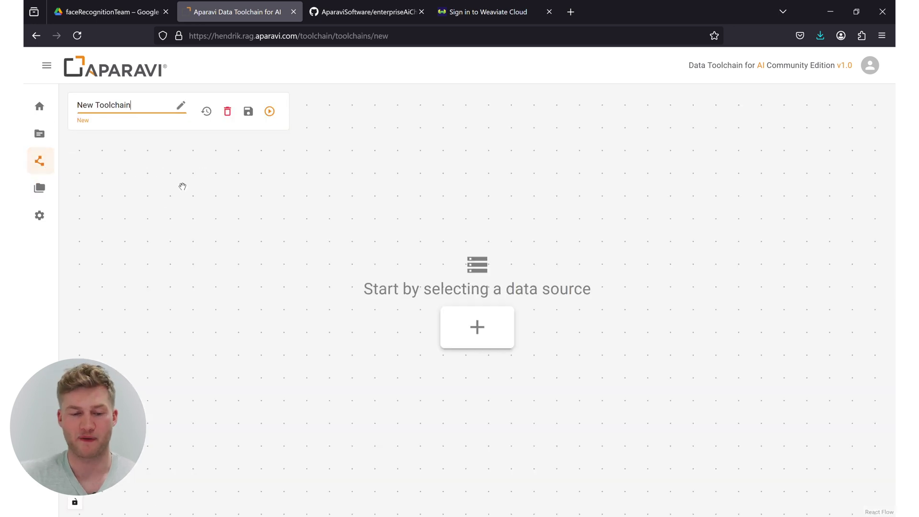
{"action": "left_click_drag", "start_coordinate": [140, 105], "coordinate": [68, 100]}
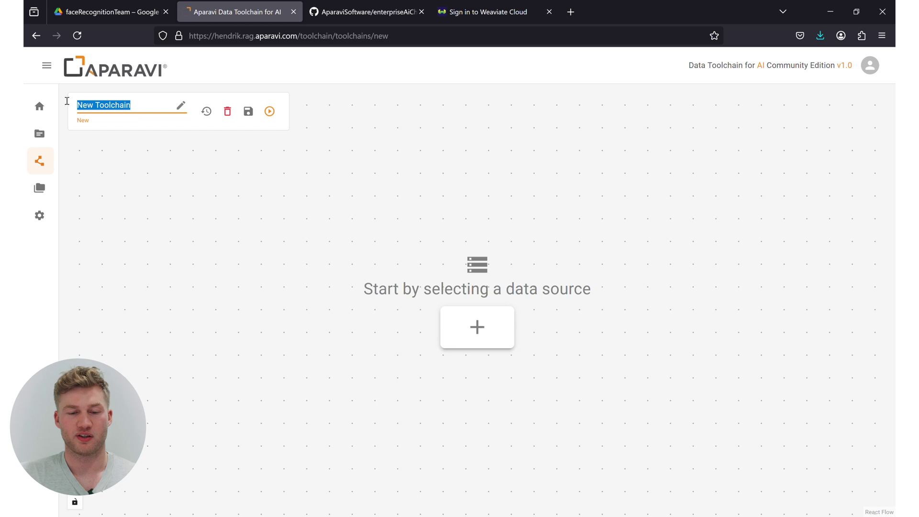
{"action": "left_click", "coordinate": [485, 331]}
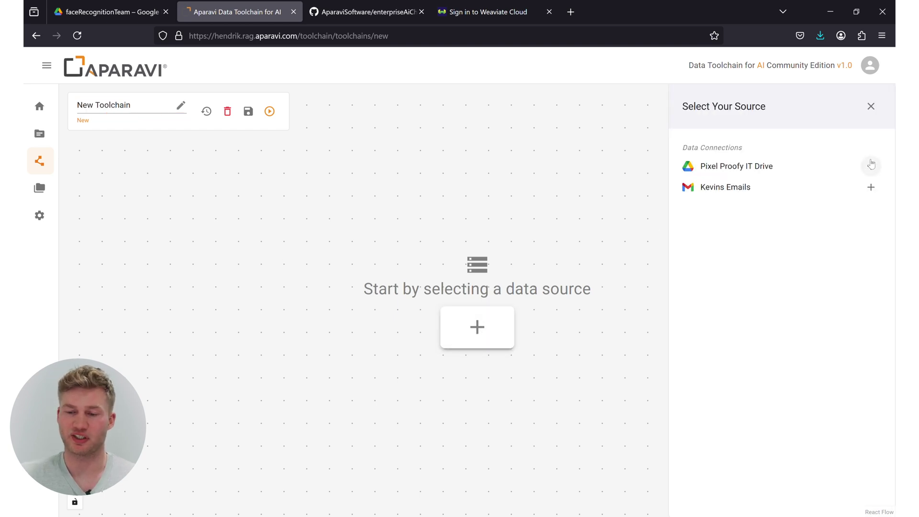
Add Pixel Proofy IT Drive as the source followed by a Basic Cleanup node.
{"action": "left_click", "coordinate": [871, 166]}
{"action": "scroll", "coordinate": [478, 220], "scroll_direction": "down", "scroll_amount": 2}
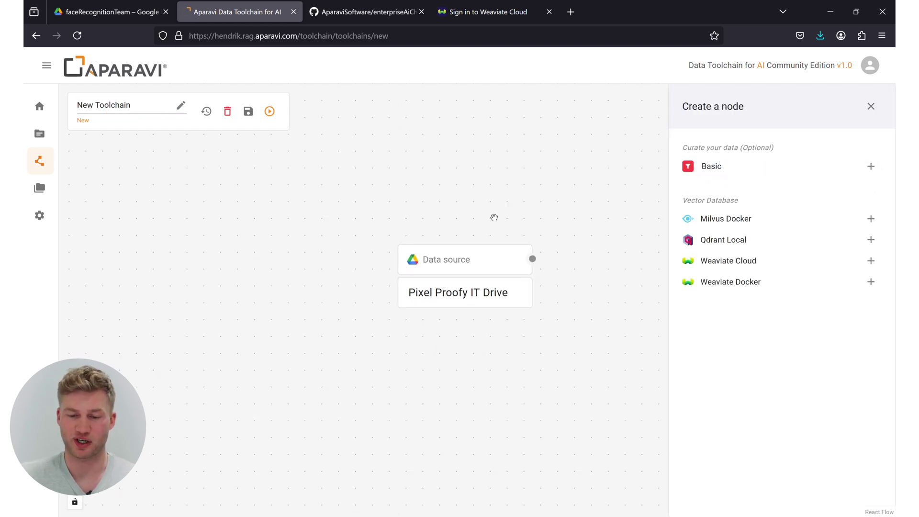
{"action": "left_click_drag", "start_coordinate": [521, 226], "coordinate": [339, 223]}
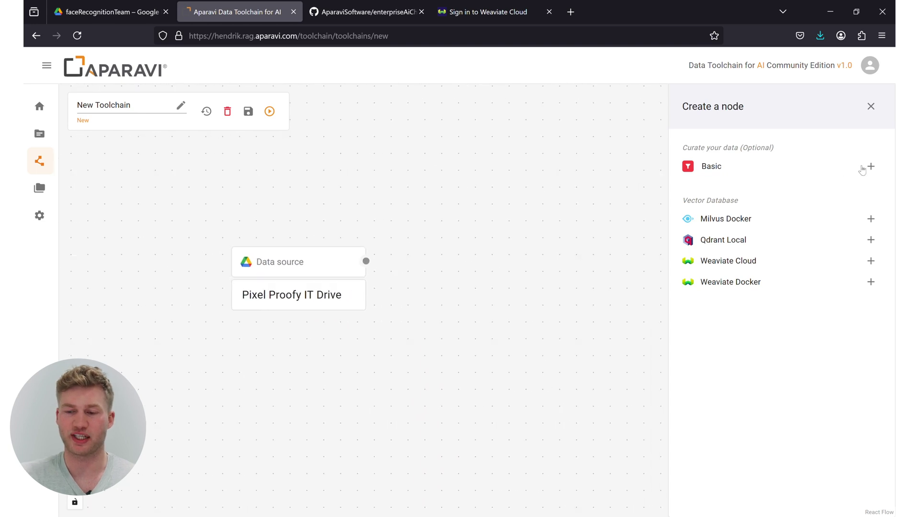
{"action": "left_click", "coordinate": [871, 166]}
Filter the Basic Cleanup on Permission Equal the target employee's account and save.
{"action": "left_click", "coordinate": [726, 158]}
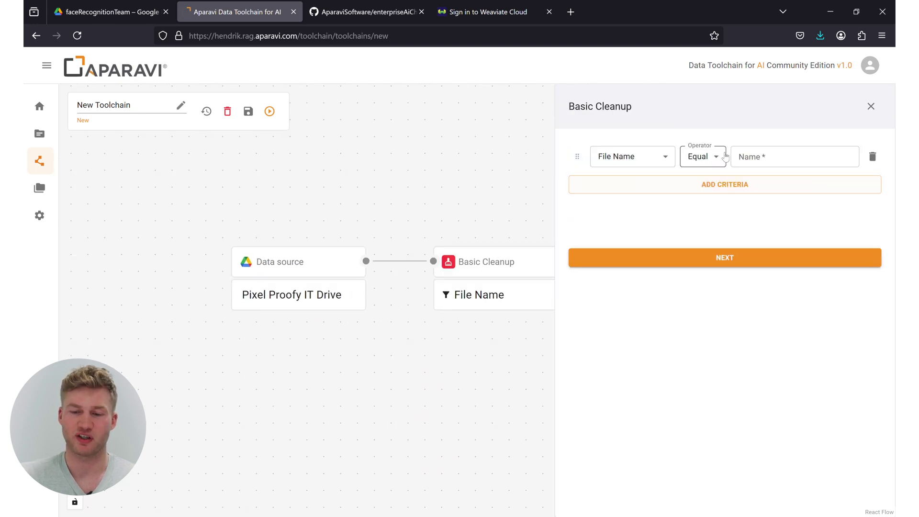
{"action": "left_click", "coordinate": [665, 156]}
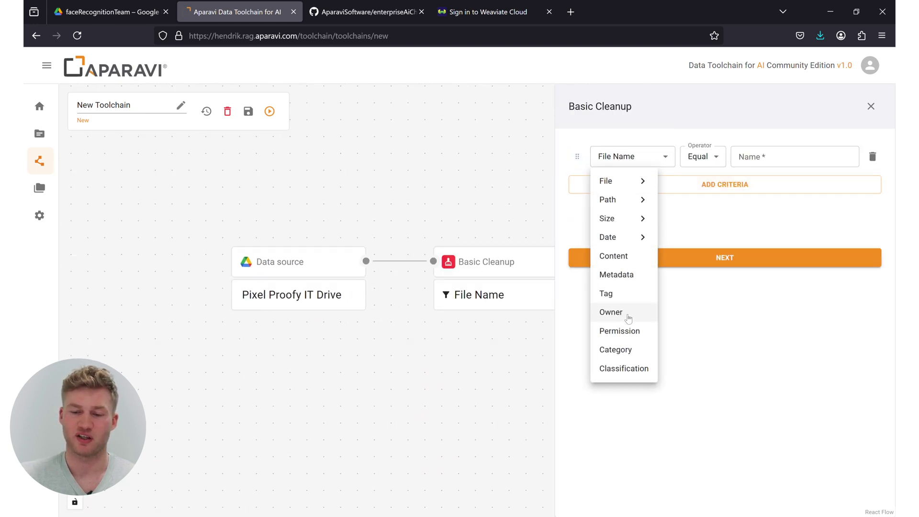
{"action": "left_click", "coordinate": [621, 331]}
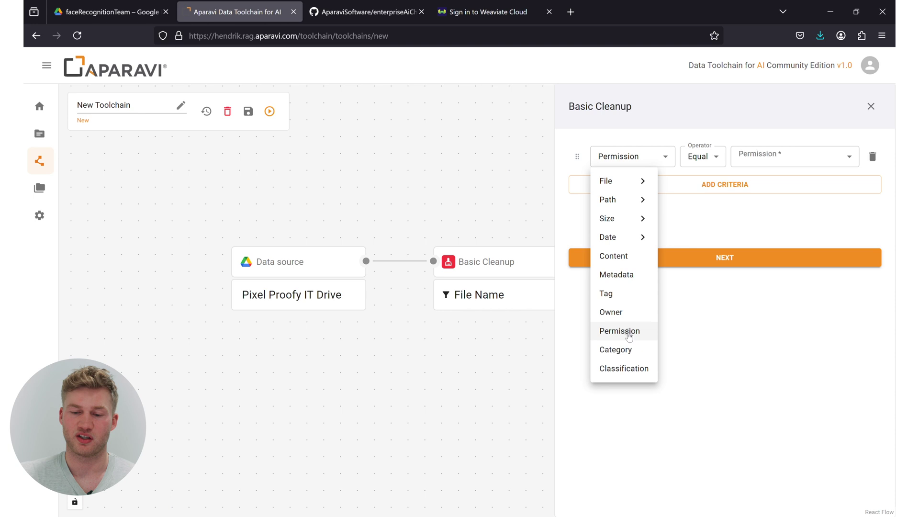
{"action": "left_click", "coordinate": [750, 157]}
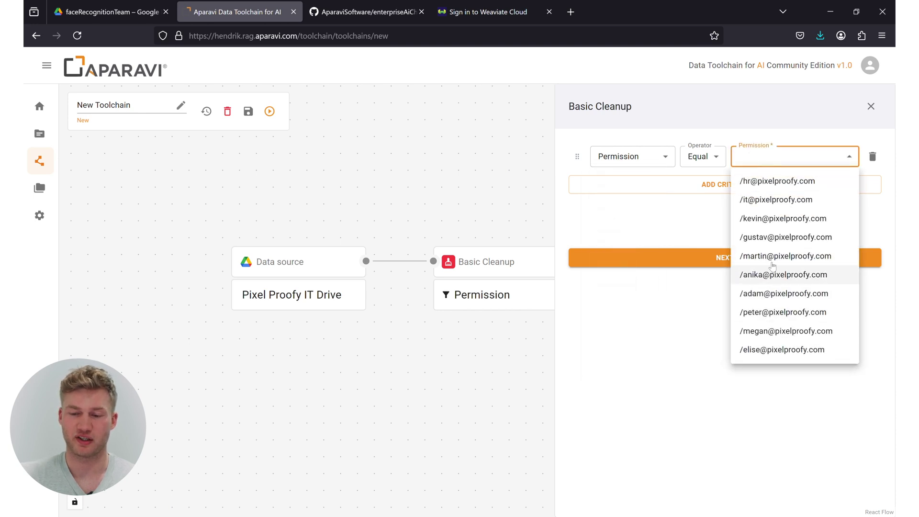
{"action": "left_click", "coordinate": [765, 218]}
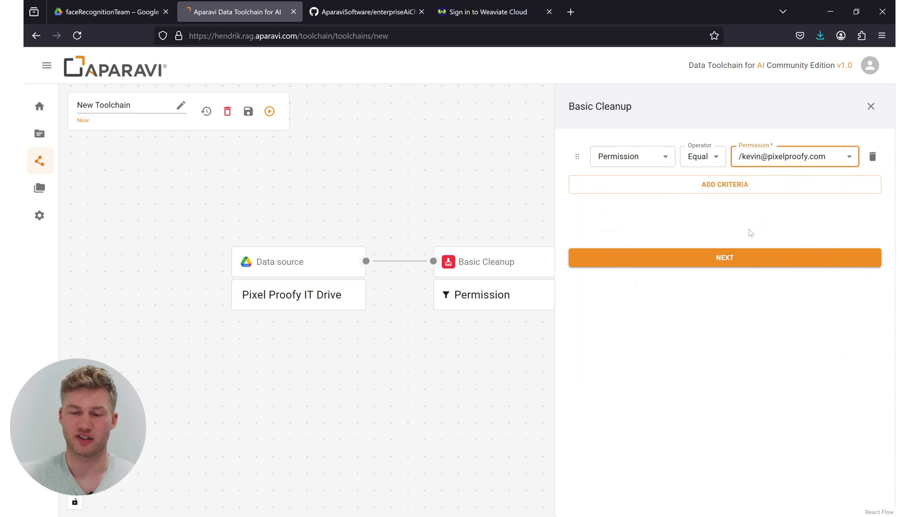
{"action": "left_click", "coordinate": [731, 259]}
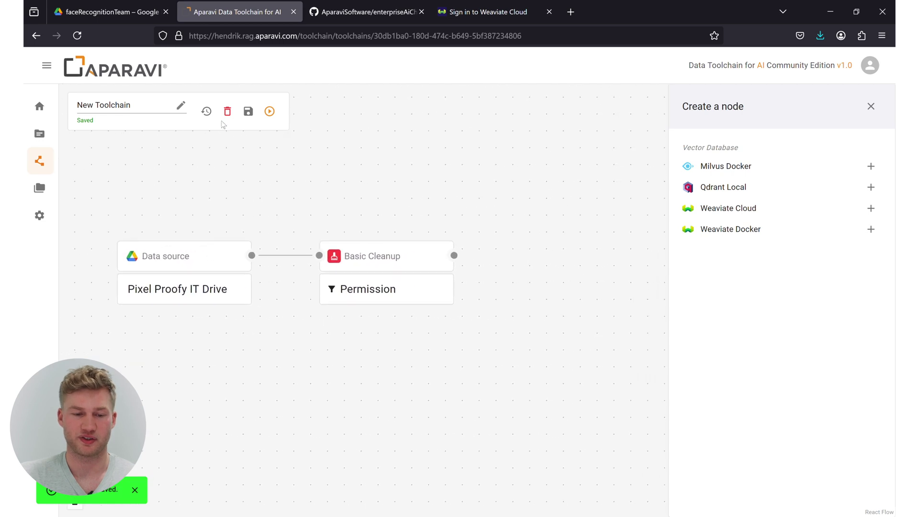
Rename the toolchain to 'Kevins Drive Data' and append a Weaviate Cloud vector database node.
{"action": "left_click", "coordinate": [131, 105]}
{"action": "left_click_drag", "start_coordinate": [133, 107], "coordinate": [57, 104]}
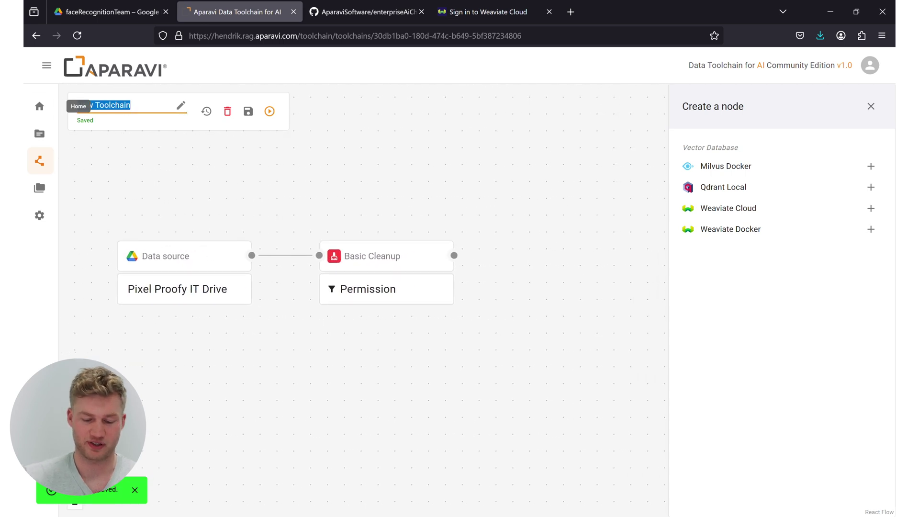
{"action": "key", "text": "BackSpace"}
{"action": "type", "text": "Drive Data"}
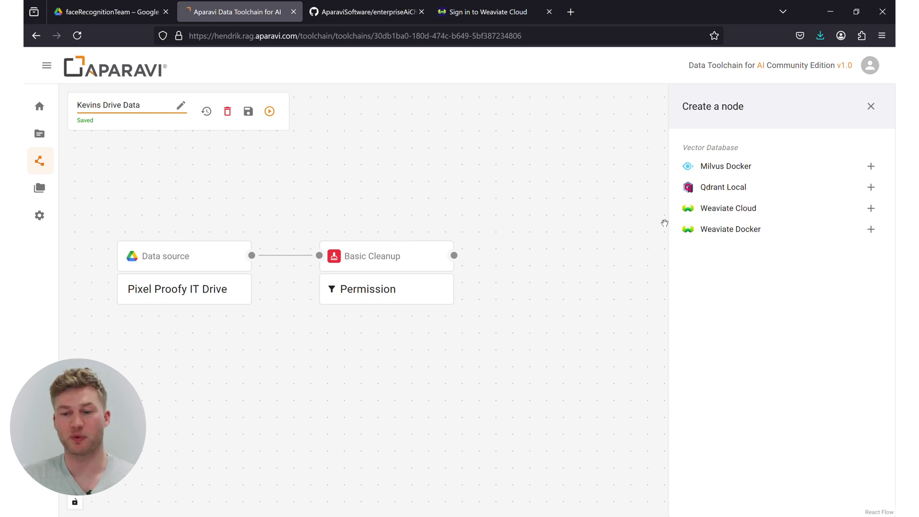
{"action": "left_click", "coordinate": [870, 209]}
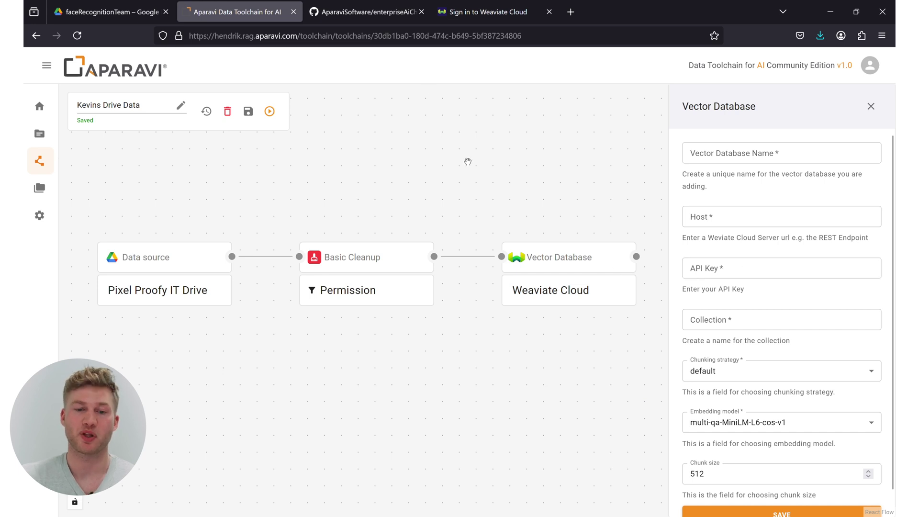
{"action": "left_click", "coordinate": [343, 15]}
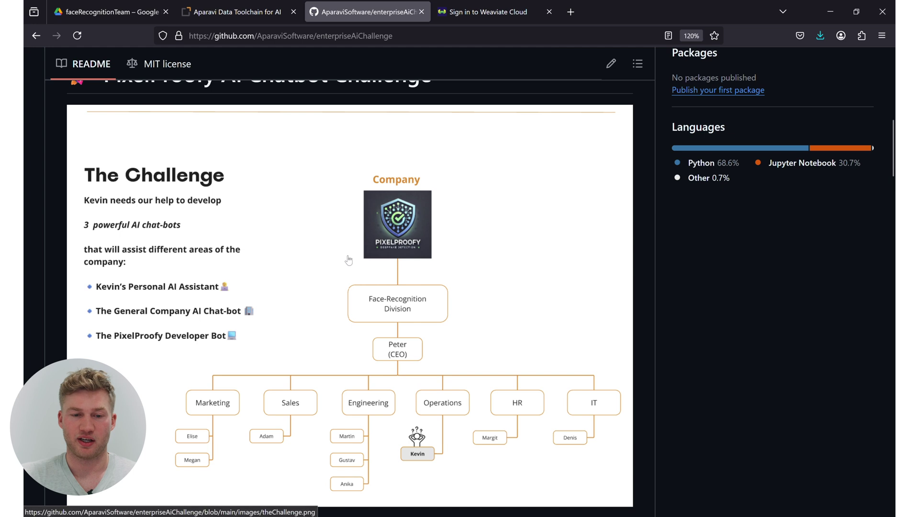
Open the wiki guide 'How to Set Up a Weaviate Sandbox & Get Your API Key', then go to Weaviate sign-in.
{"action": "scroll", "coordinate": [347, 259], "scroll_direction": "up", "scroll_amount": 10}
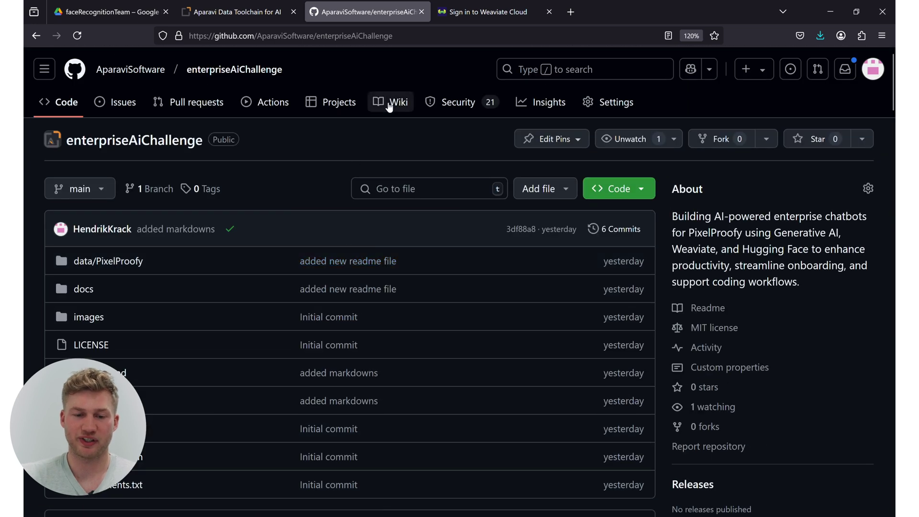
{"action": "left_click", "coordinate": [389, 105]}
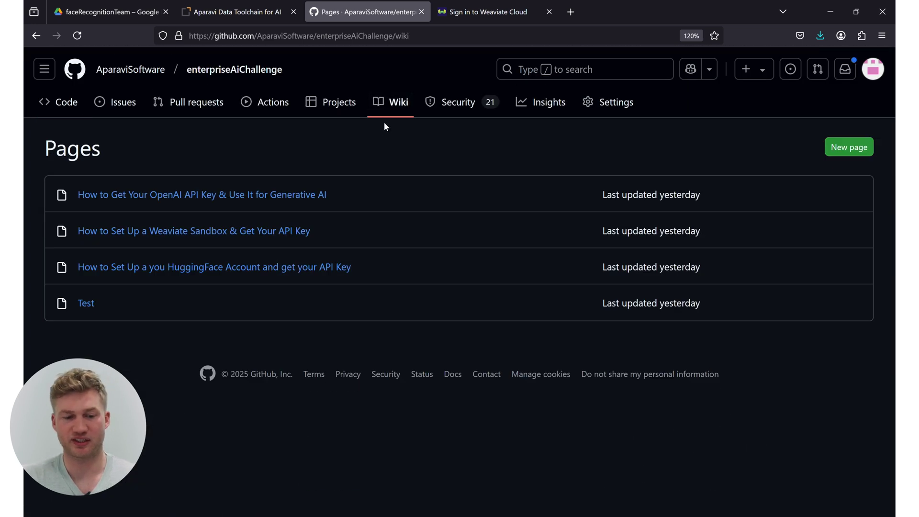
{"action": "left_click", "coordinate": [184, 234]}
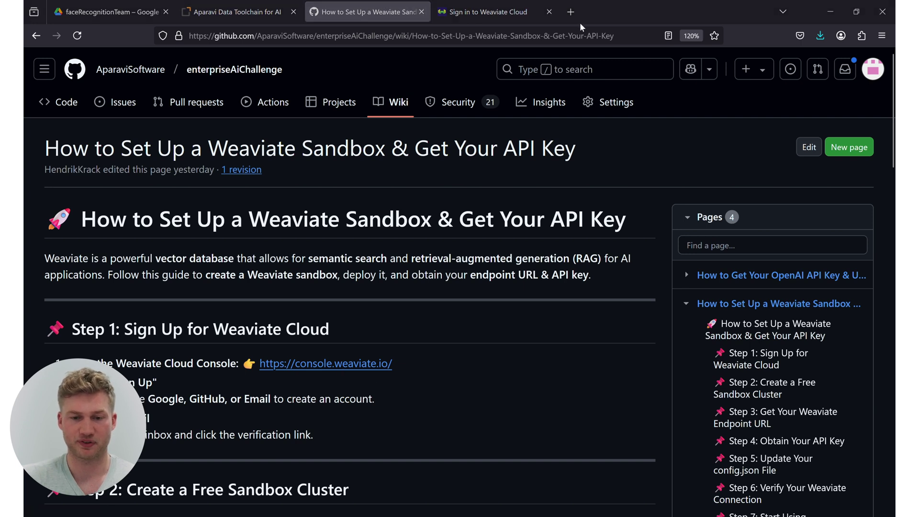
{"action": "left_click", "coordinate": [496, 10]}
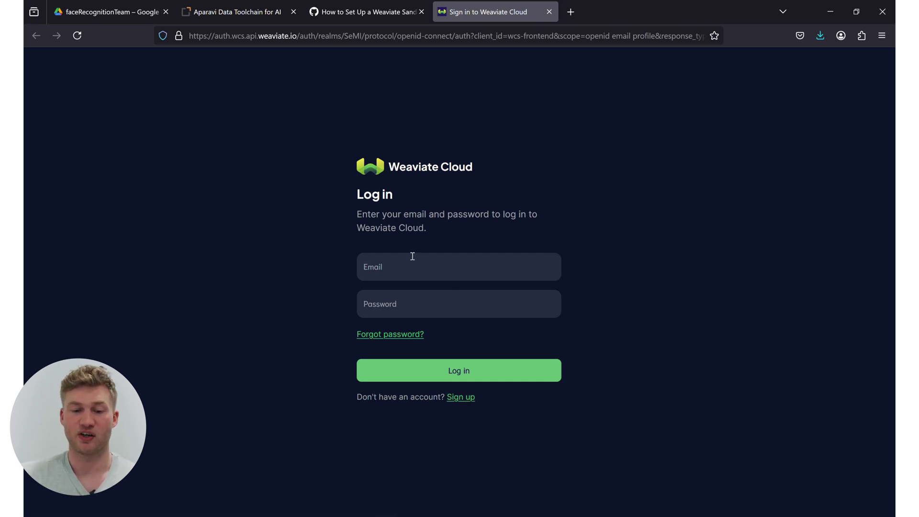
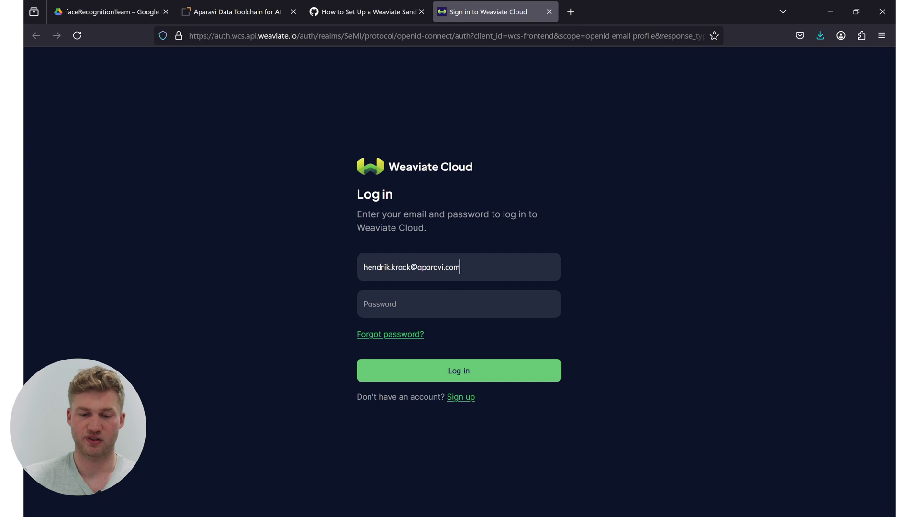
Log in to Weaviate Cloud with the account e-mail and password, and copy test123's REST endpoint.
{"action": "type", "text": "•••••••••••••"}
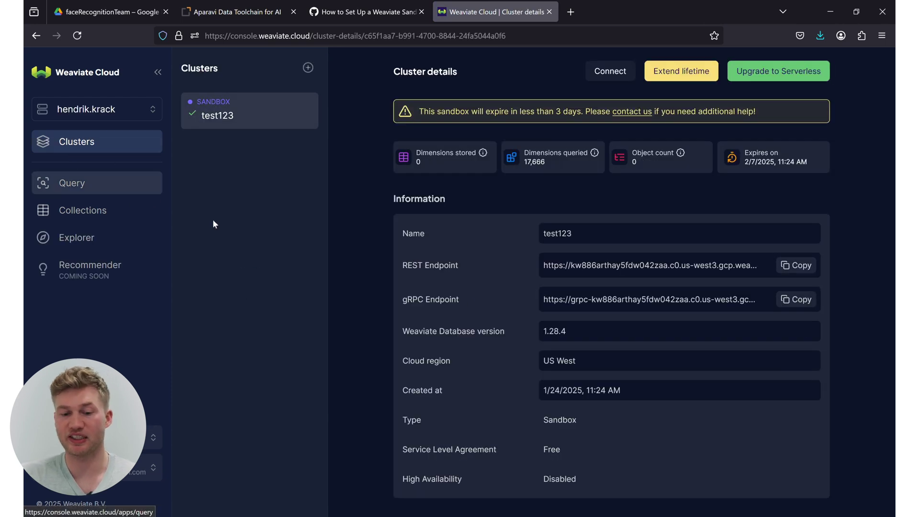
{"action": "left_click", "coordinate": [804, 269]}
Fill Host with the Weaviate cluster's REST endpoint and paste its Admin API key into API Key.
{"action": "left_click", "coordinate": [279, 11]}
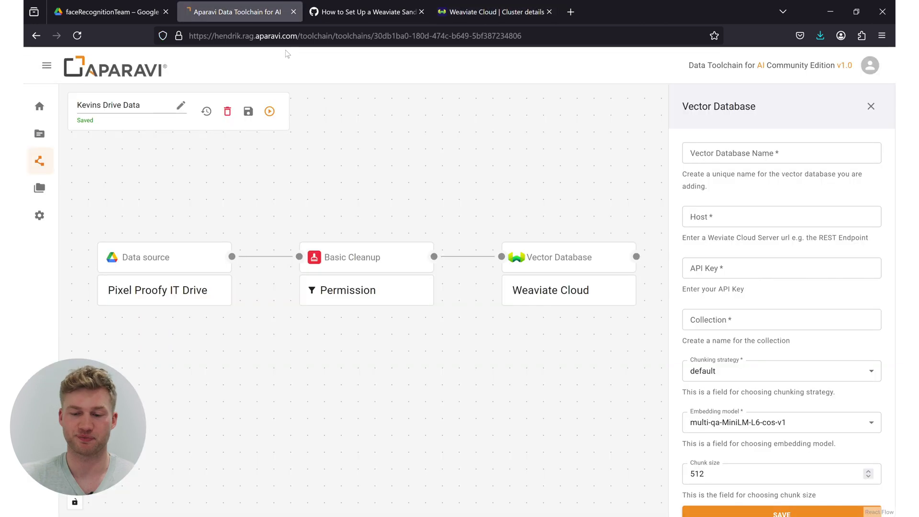
{"action": "left_click", "coordinate": [723, 222]}
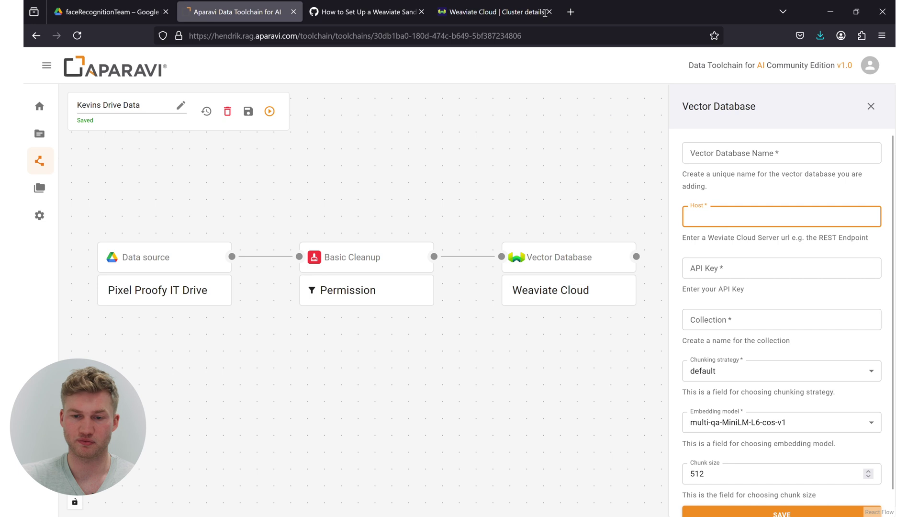
{"action": "left_click", "coordinate": [502, 12]}
{"action": "scroll", "coordinate": [625, 327], "scroll_direction": "down", "scroll_amount": 5}
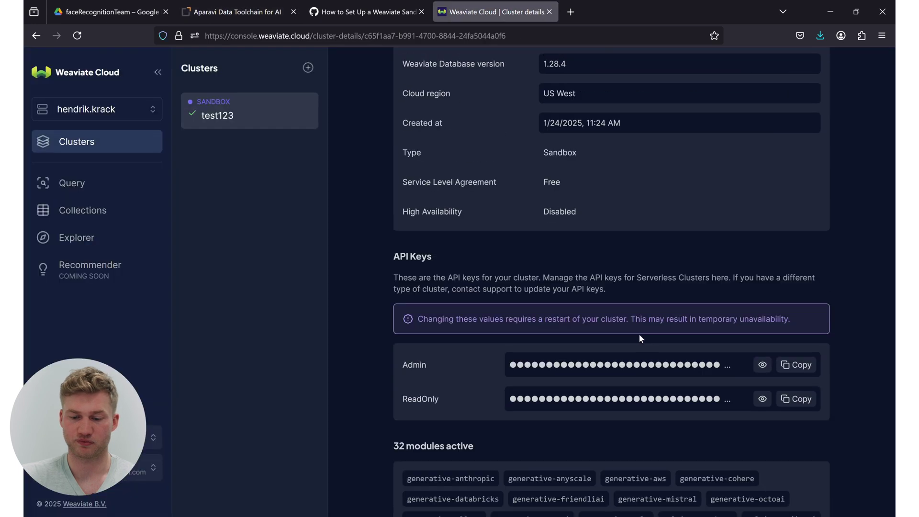
{"action": "left_click", "coordinate": [796, 367]}
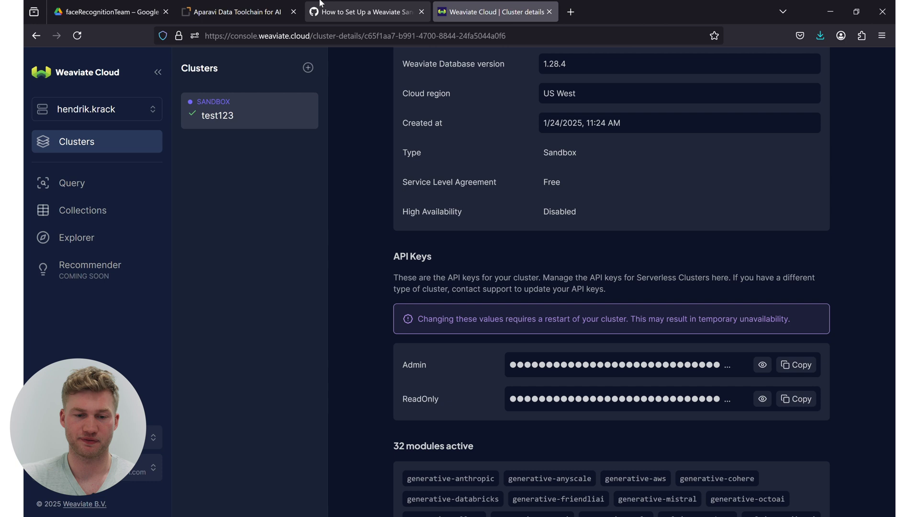
{"action": "left_click", "coordinate": [254, 17]}
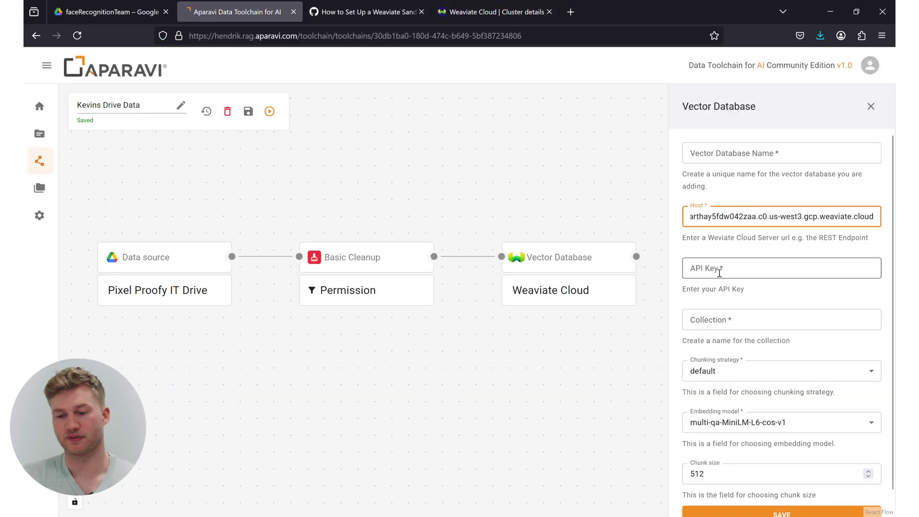
{"action": "left_click", "coordinate": [719, 273]}
{"action": "key", "text": "ctrl+v"}
Name the vector database 'Kevins Drive' and the collection 'KevinsDriveData'.
{"action": "left_click", "coordinate": [739, 149]}
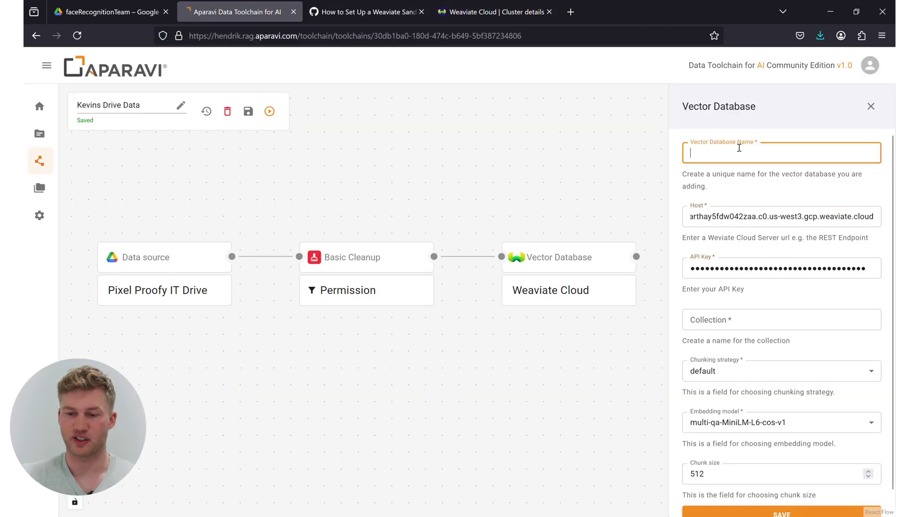
{"action": "type", "text": "Kevin"}
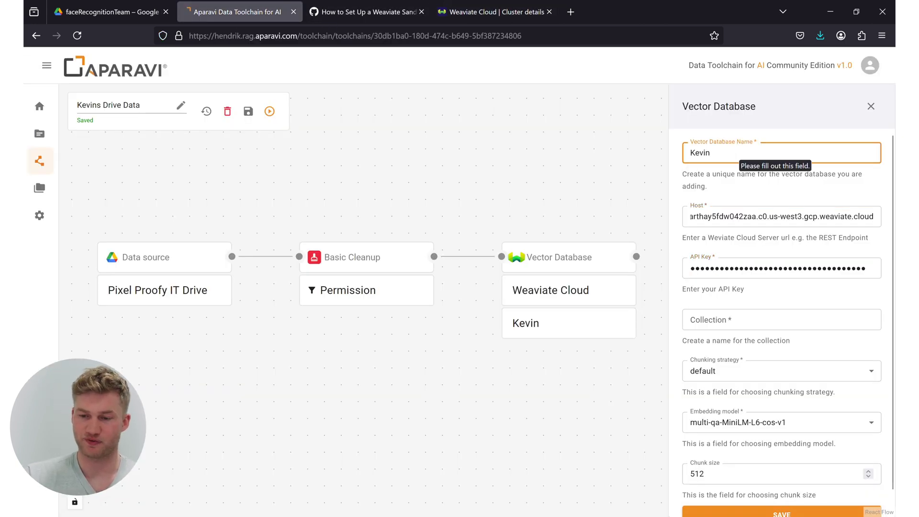
{"action": "type", "text": "s Drive"}
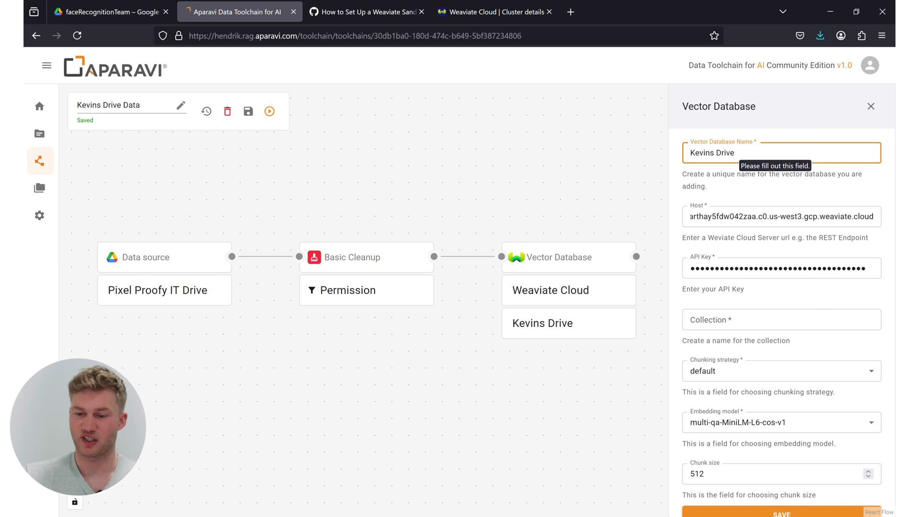
{"action": "left_click", "coordinate": [771, 323]}
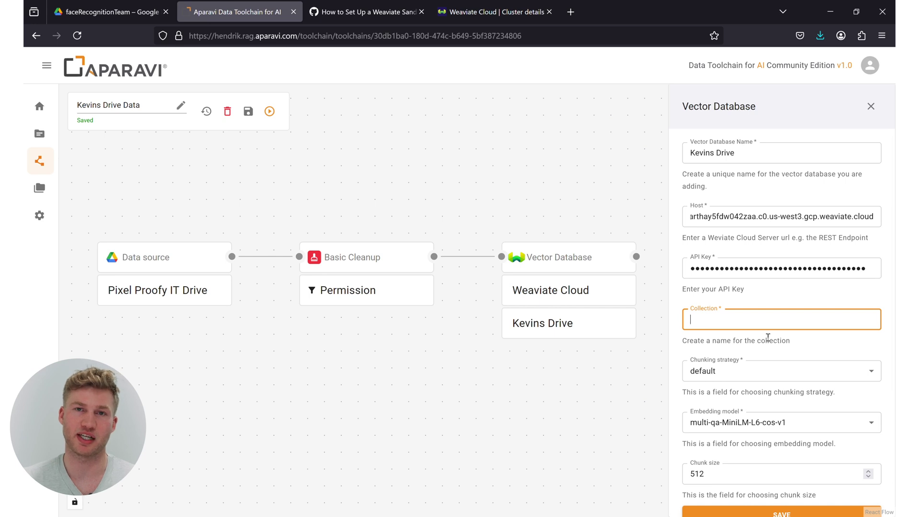
{"action": "type", "text": "Ke"}
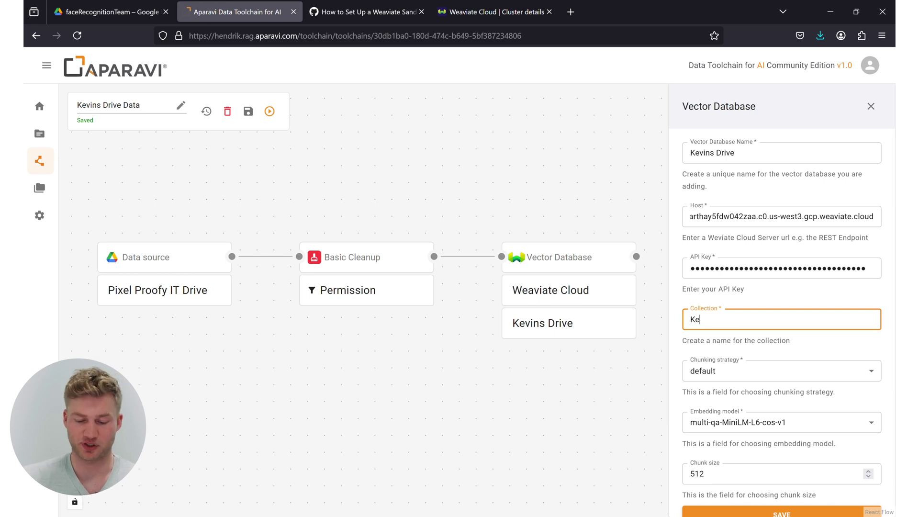
{"action": "type", "text": "vinsDr"}
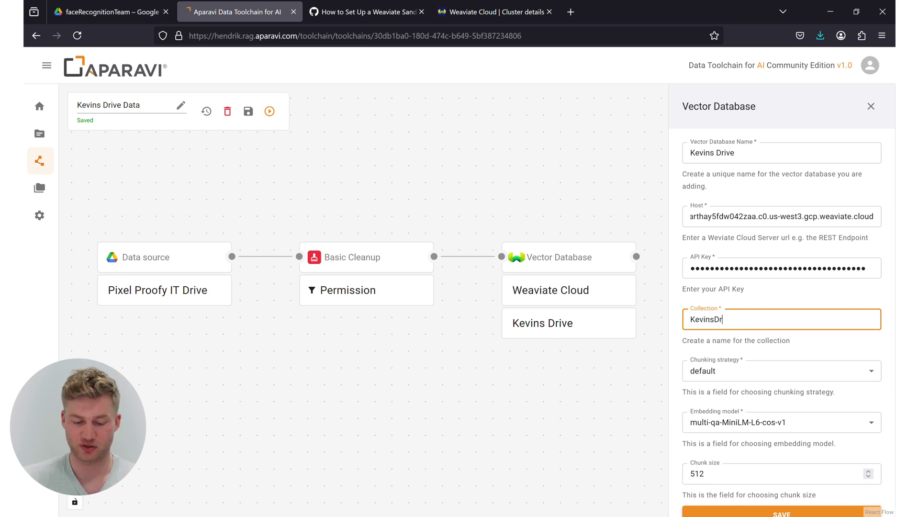
{"action": "type", "text": "iveData"}
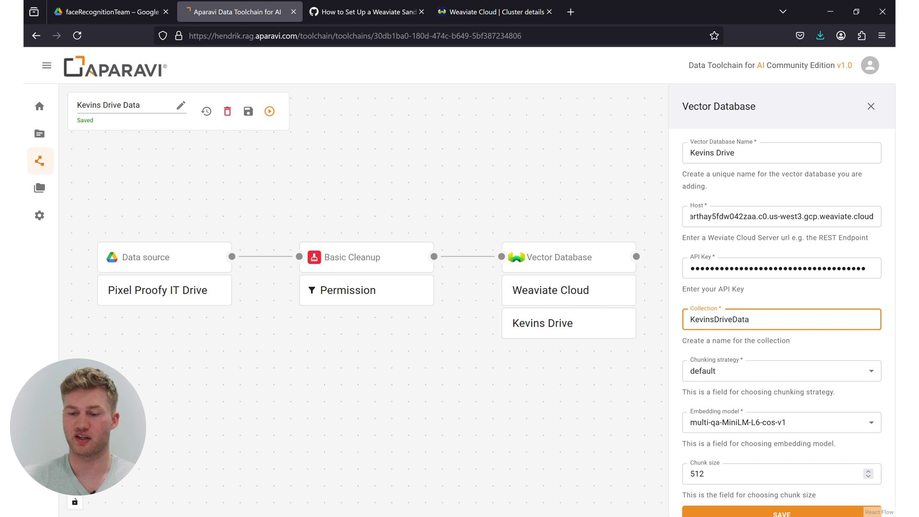
Pick all-MiniLM-L6-v2 as the embedding model (chunk size 256) and save the Weaviate step.
{"action": "left_click", "coordinate": [772, 423]}
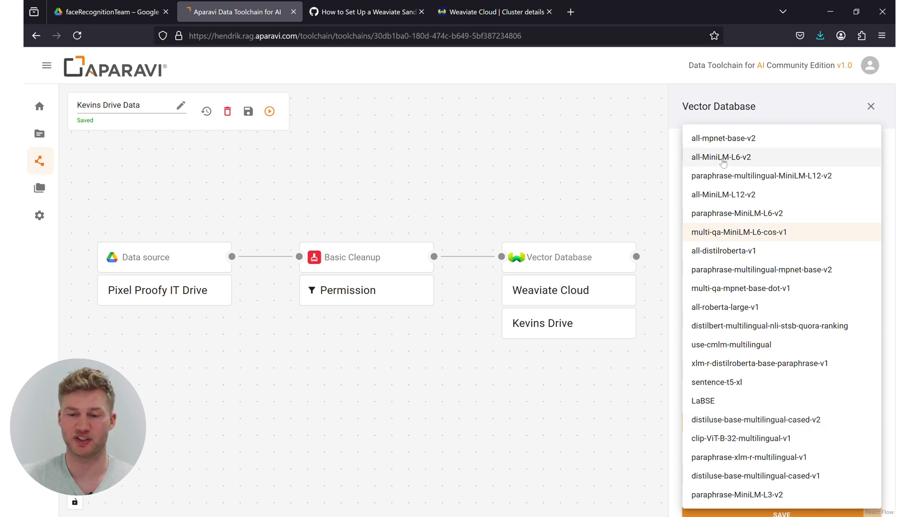
{"action": "left_click", "coordinate": [722, 158]}
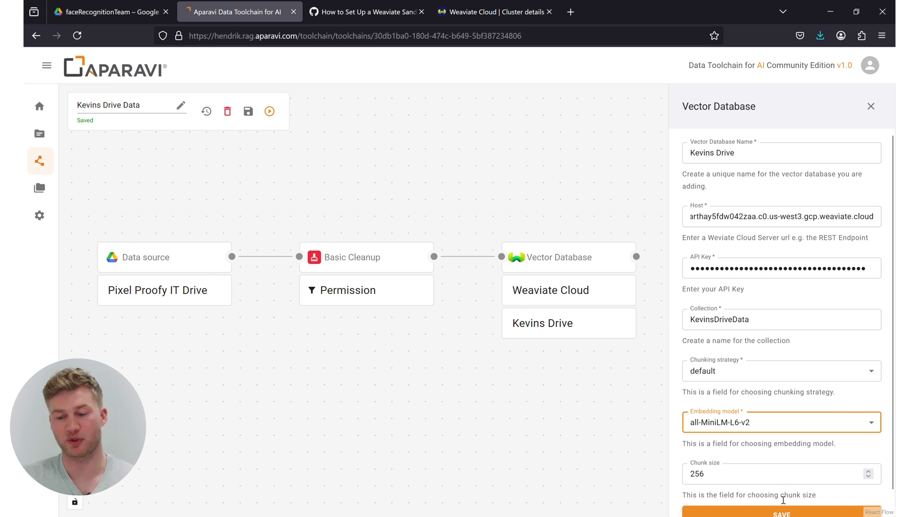
{"action": "left_click", "coordinate": [783, 512]}
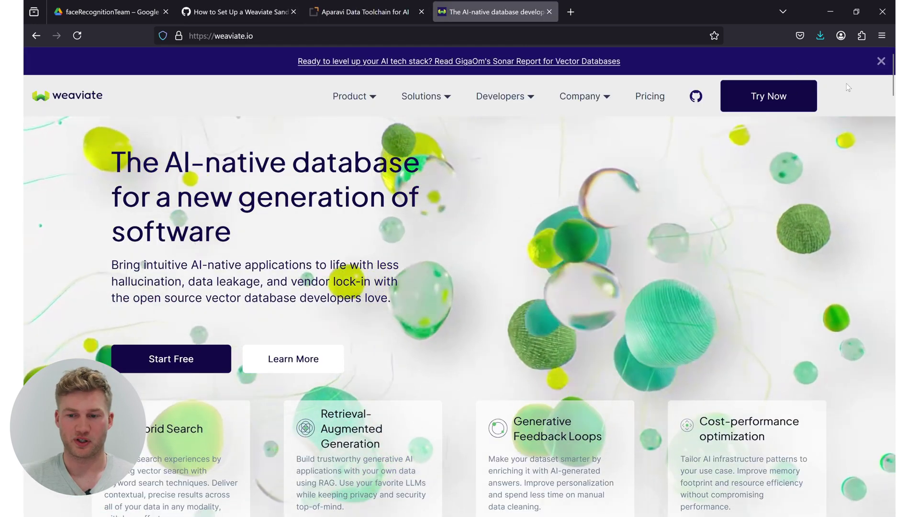
Confirm KevinsDriveData is listed in the test123 cluster's collections, then return to the Aparavi toolchain.
{"action": "left_click", "coordinate": [766, 95]}
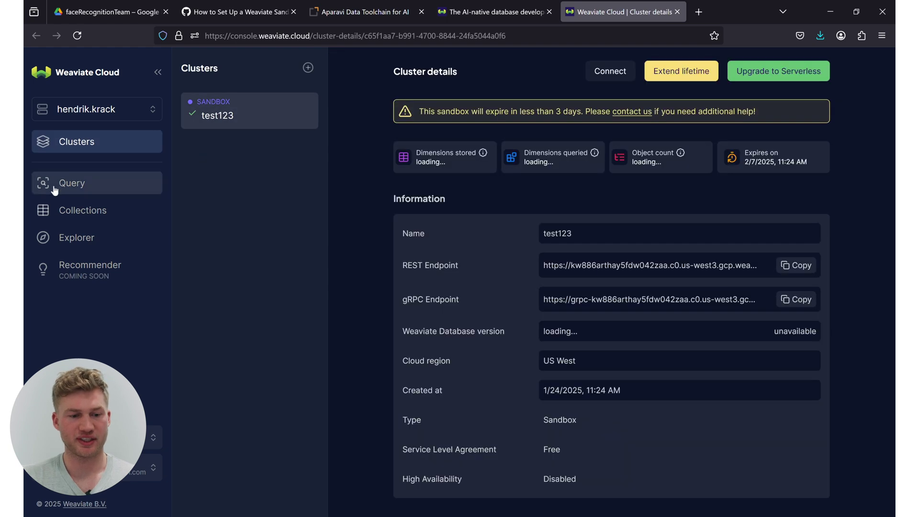
{"action": "left_click", "coordinate": [63, 213]}
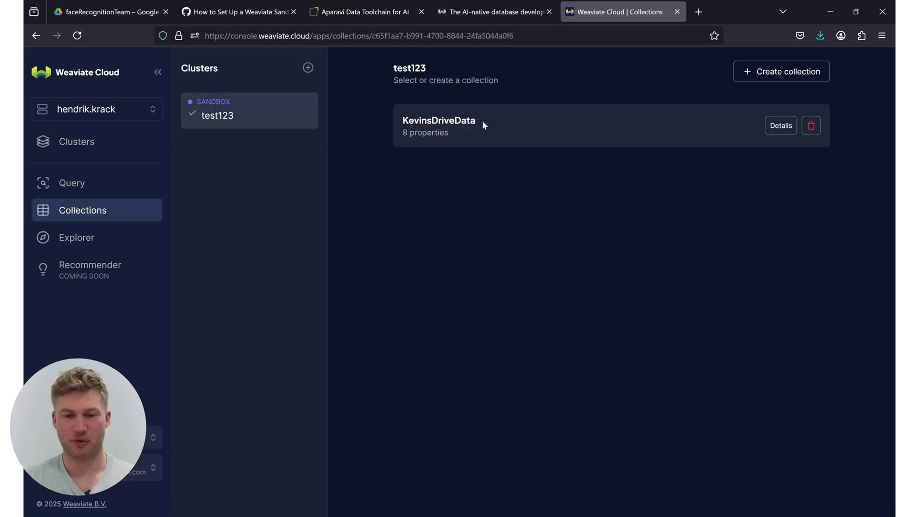
{"action": "left_click_drag", "start_coordinate": [482, 125], "coordinate": [400, 143]}
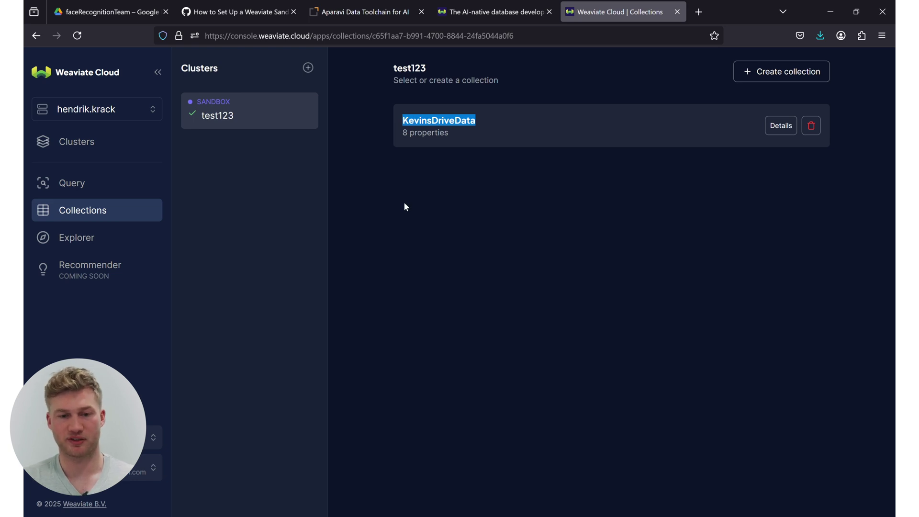
{"action": "left_click", "coordinate": [351, 14]}
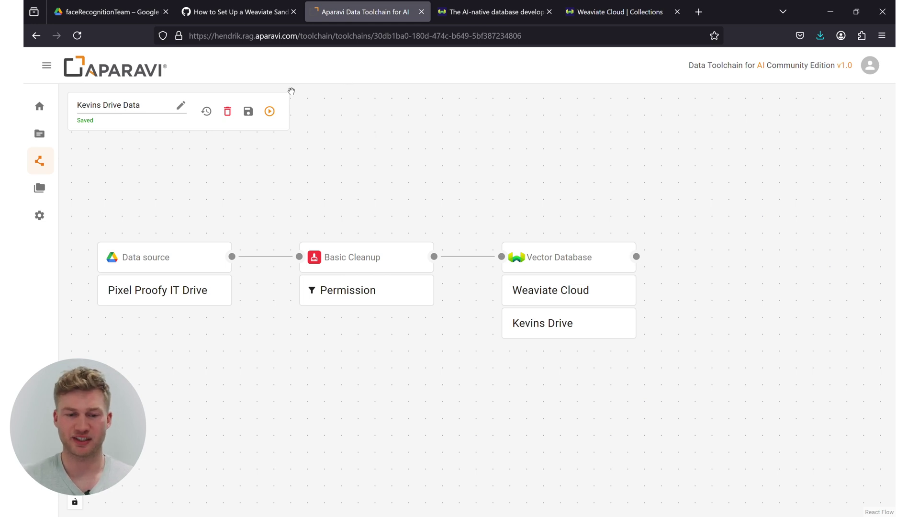
Run the Kevins Drive Data toolchain and wait until its status shows Saved again.
{"action": "left_click", "coordinate": [270, 112]}
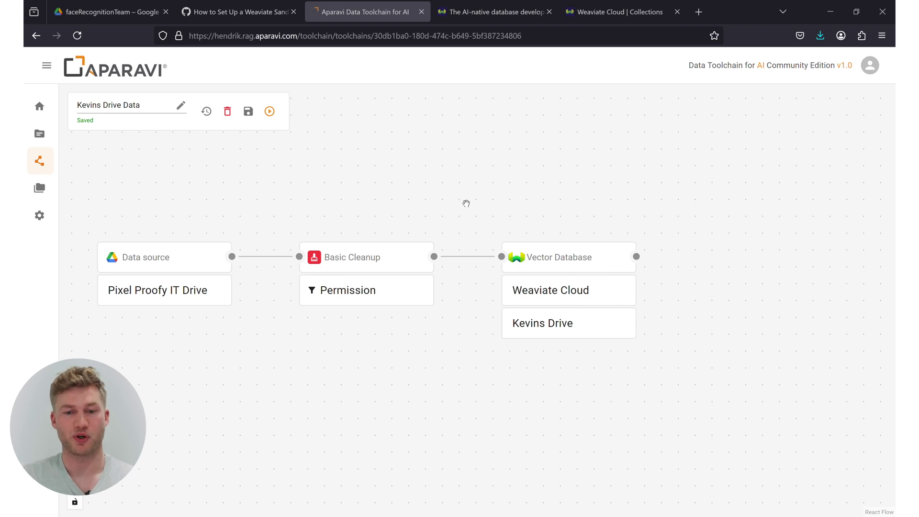
Open the enterpriseAiChallenge repository, read through its README, and switch to chat.py in Windsurf.
{"action": "left_click", "coordinate": [247, 12]}
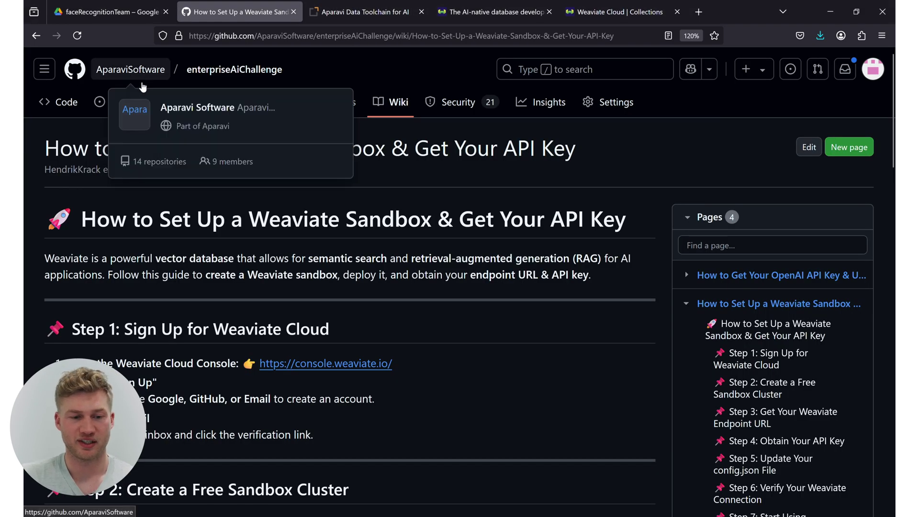
{"action": "left_click", "coordinate": [225, 74]}
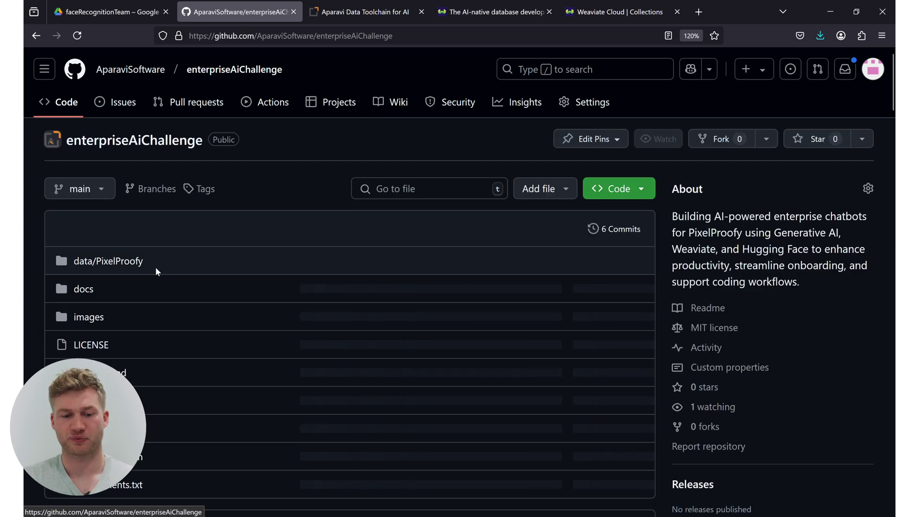
{"action": "scroll", "coordinate": [273, 202], "scroll_direction": "down", "scroll_amount": 5}
{"action": "scroll", "coordinate": [276, 214], "scroll_direction": "down", "scroll_amount": 4}
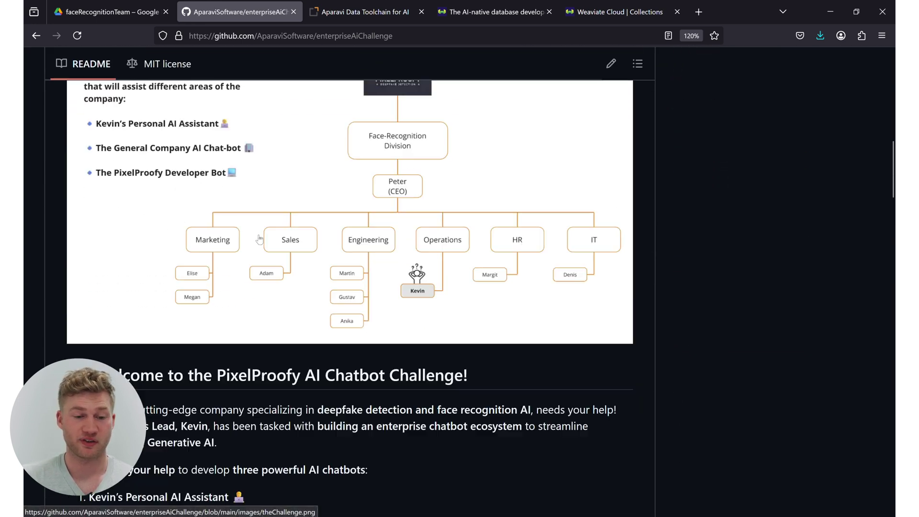
{"action": "scroll", "coordinate": [259, 239], "scroll_direction": "down", "scroll_amount": 10}
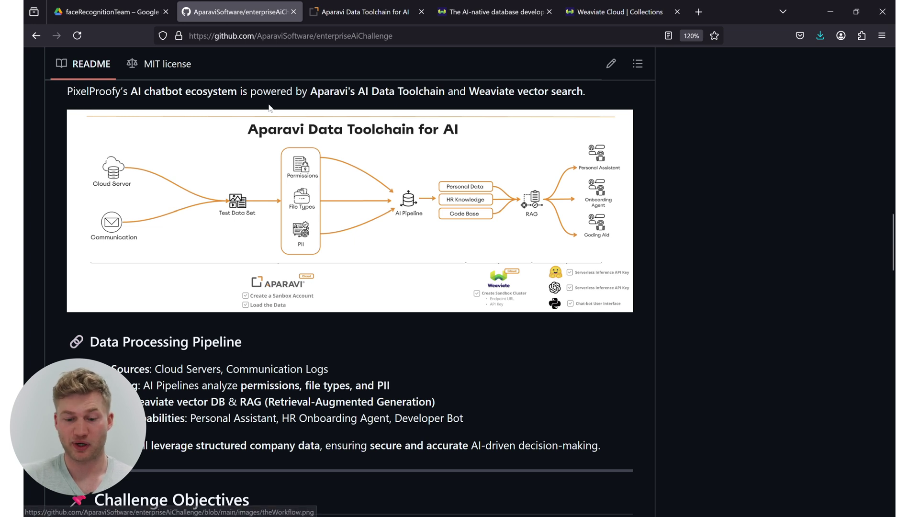
{"action": "left_click", "coordinate": [624, 466]}
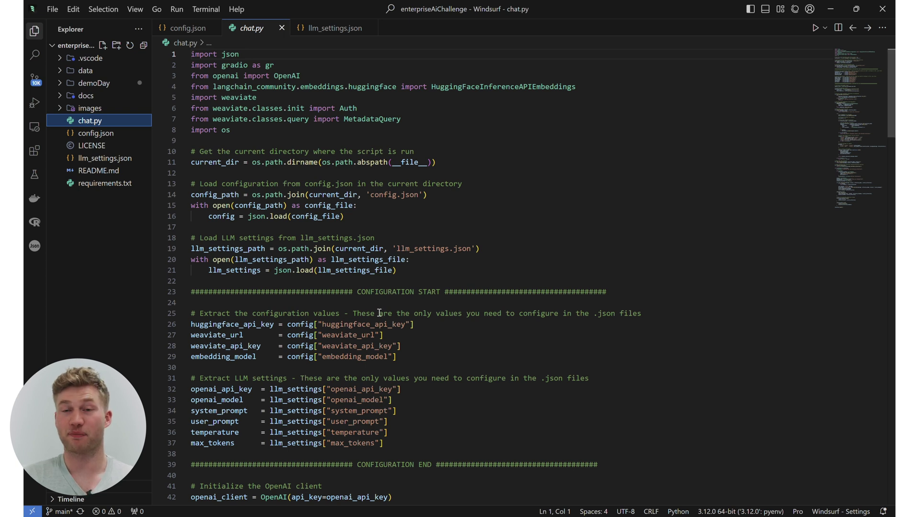
Check config.json's all-MiniLM-L6-v2 embedding model and llm_settings.json's gpt-4o model, system_prompt and user_prompt.
{"action": "left_click", "coordinate": [103, 138]}
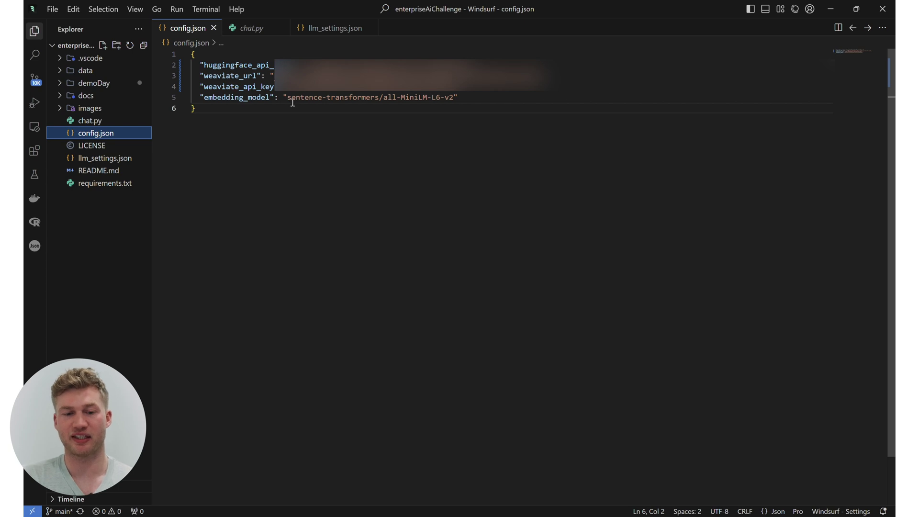
{"action": "left_click_drag", "start_coordinate": [287, 98], "coordinate": [451, 101]}
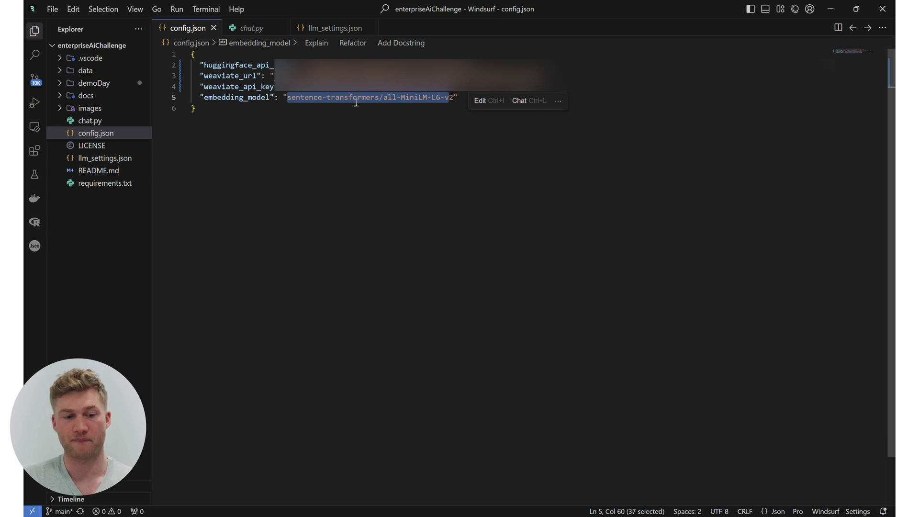
{"action": "left_click", "coordinate": [104, 158]}
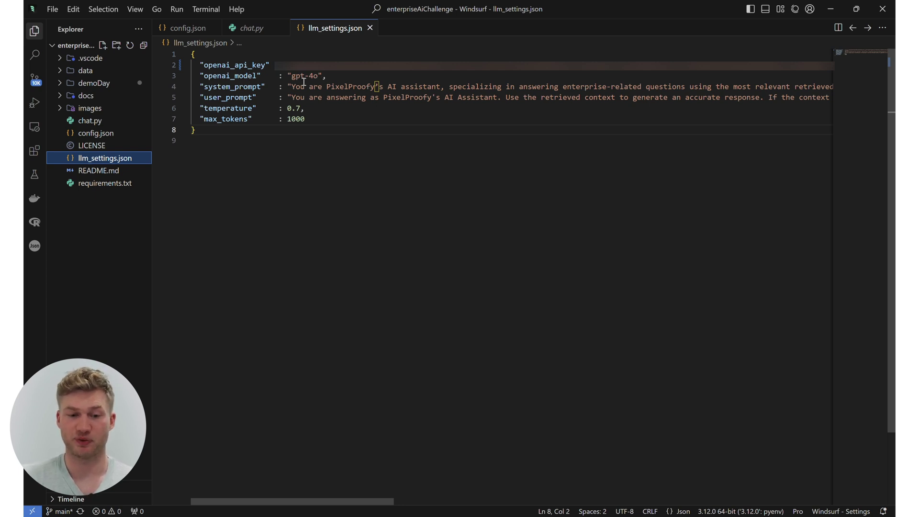
{"action": "left_click_drag", "start_coordinate": [291, 76], "coordinate": [323, 76]}
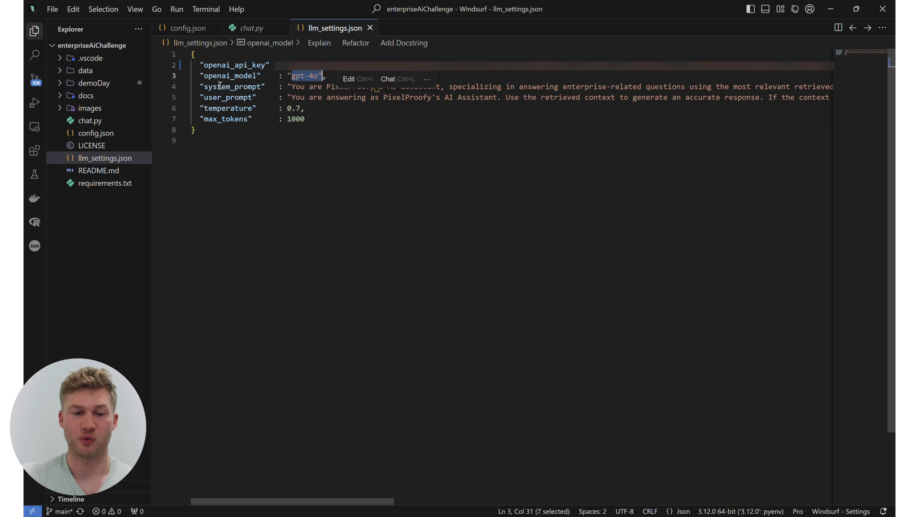
{"action": "double_click", "coordinate": [213, 87]}
{"action": "double_click", "coordinate": [221, 98]}
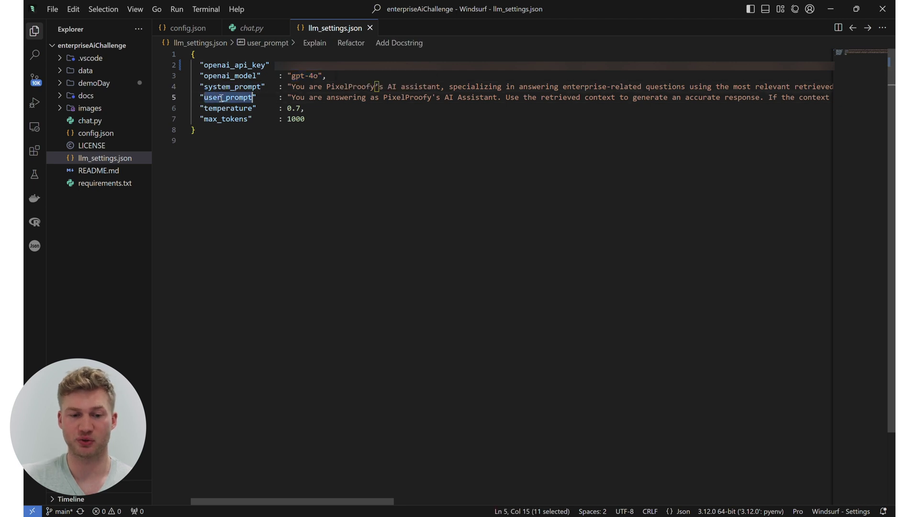
Read the repository wiki's OpenAI API Key guide, then go back to llm_settings.json.
{"action": "key", "text": "alt+Tab"}
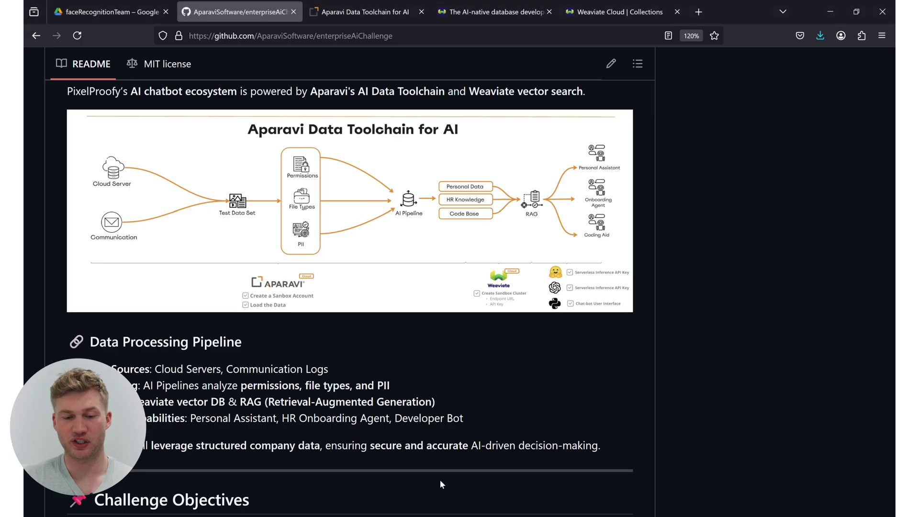
{"action": "scroll", "coordinate": [387, 96], "scroll_direction": "up", "scroll_amount": 10}
{"action": "scroll", "coordinate": [387, 105], "scroll_direction": "up", "scroll_amount": 10}
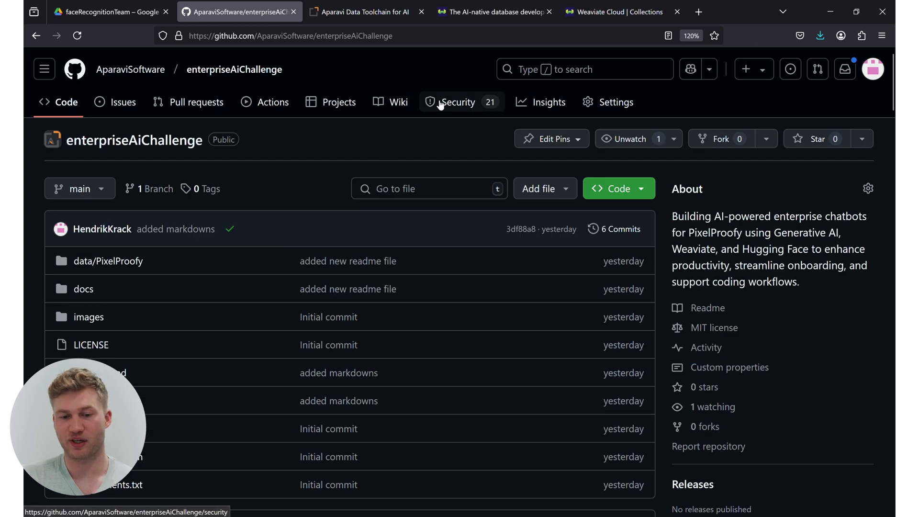
{"action": "left_click", "coordinate": [398, 101]}
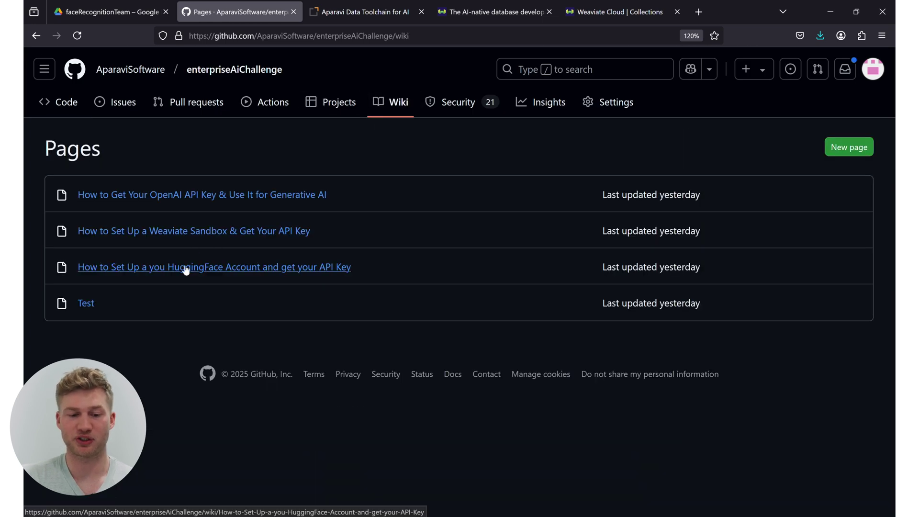
{"action": "left_click", "coordinate": [204, 197]}
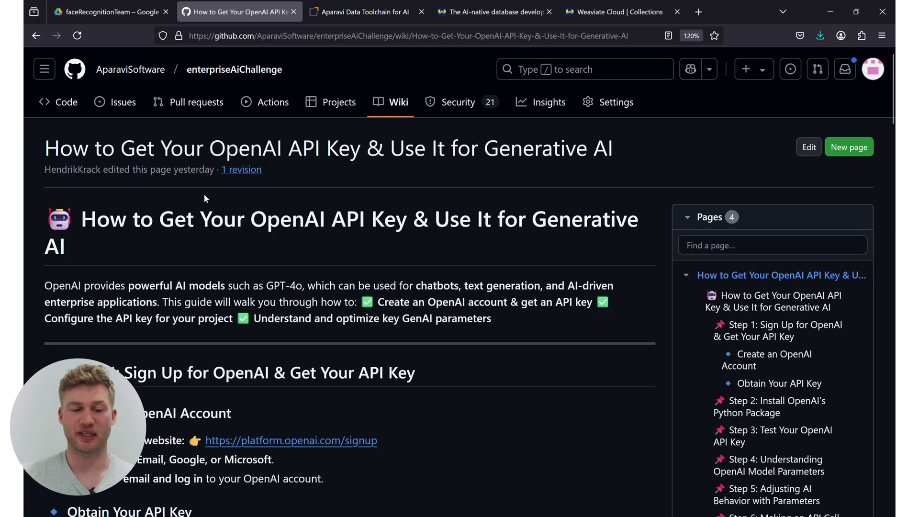
{"action": "scroll", "coordinate": [252, 208], "scroll_direction": "down", "scroll_amount": 3}
{"action": "scroll", "coordinate": [259, 214], "scroll_direction": "down", "scroll_amount": 2}
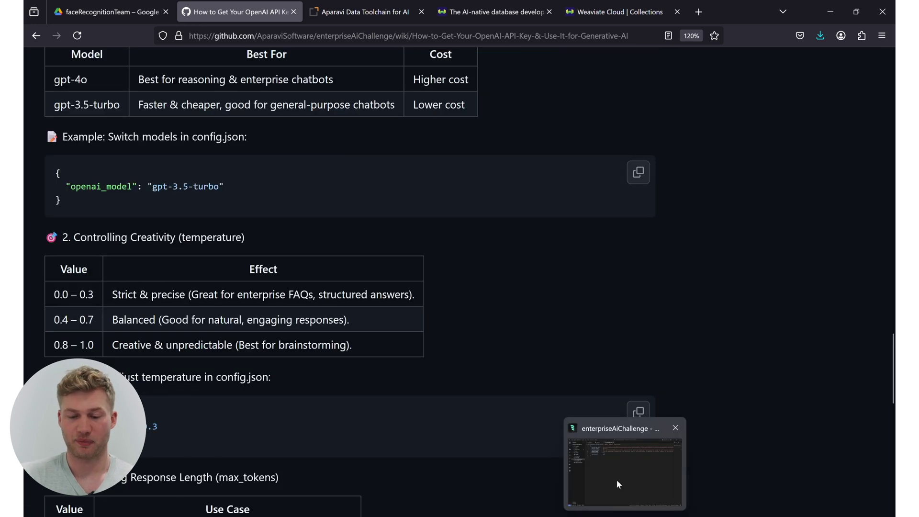
{"action": "left_click", "coordinate": [616, 478]}
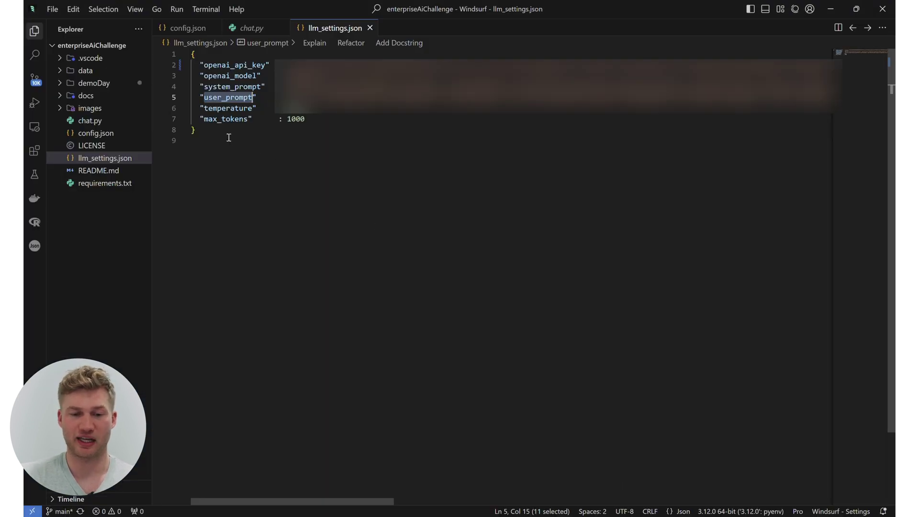
Look through config.json and chat.py, ending on requirements.txt listing gradio==4.44.1, openai and weaviate-client.
{"action": "left_click", "coordinate": [98, 133]}
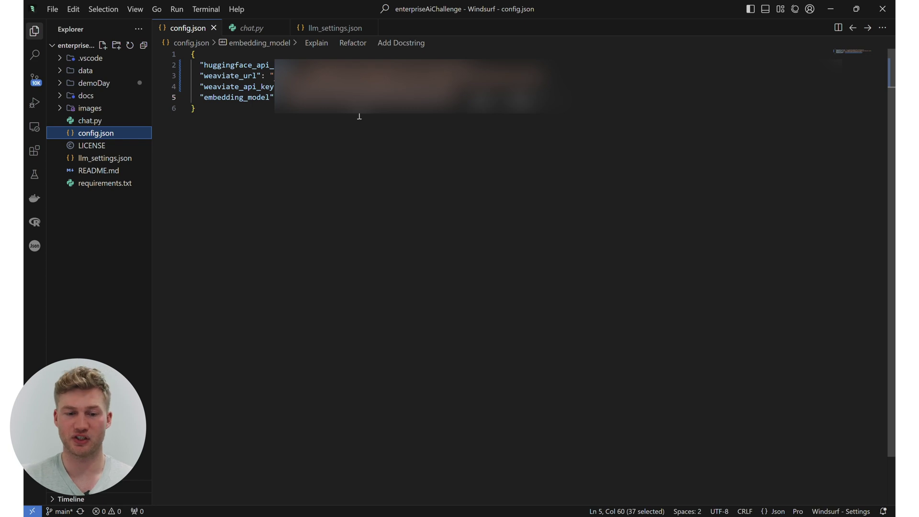
{"action": "left_click", "coordinate": [114, 124]}
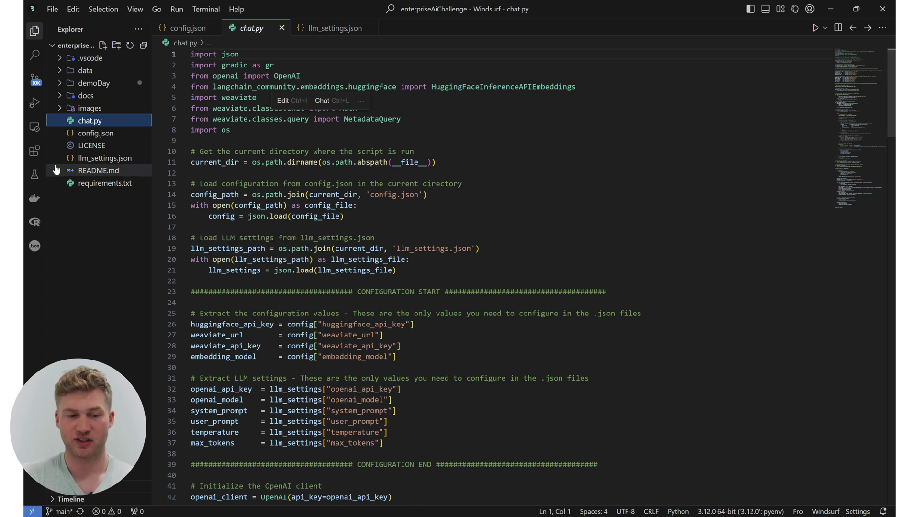
{"action": "left_click", "coordinate": [100, 185]}
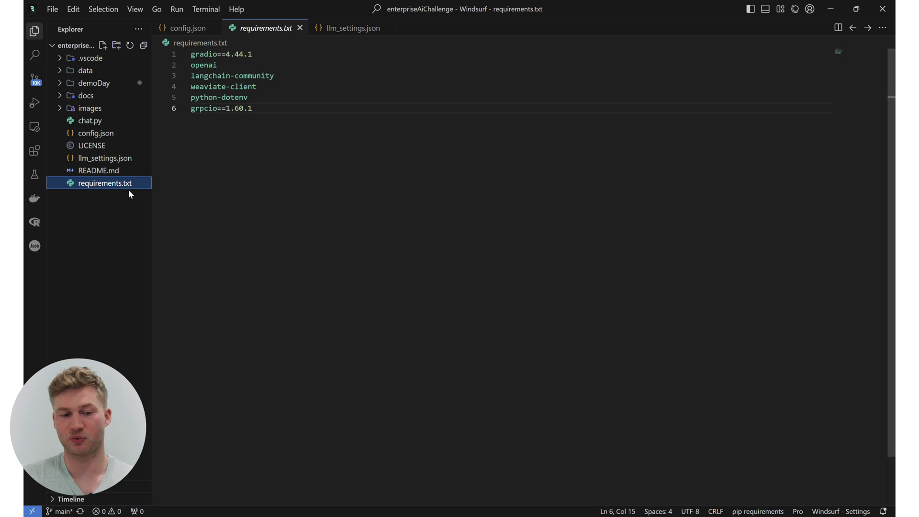
Run 'pip install -r requirements.txt' in a new terminal, then reopen chat.py.
{"action": "left_click", "coordinate": [206, 9]}
{"action": "left_click", "coordinate": [227, 25]}
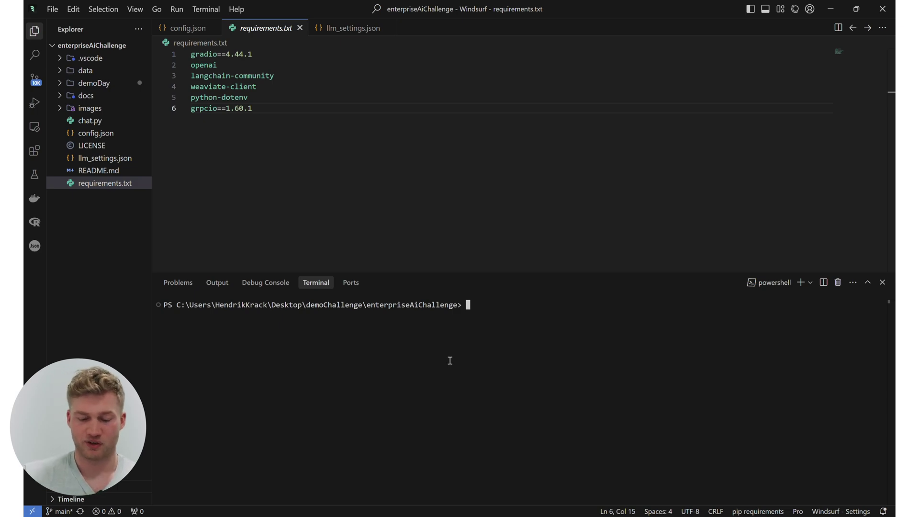
{"action": "type", "text": "pip install "}
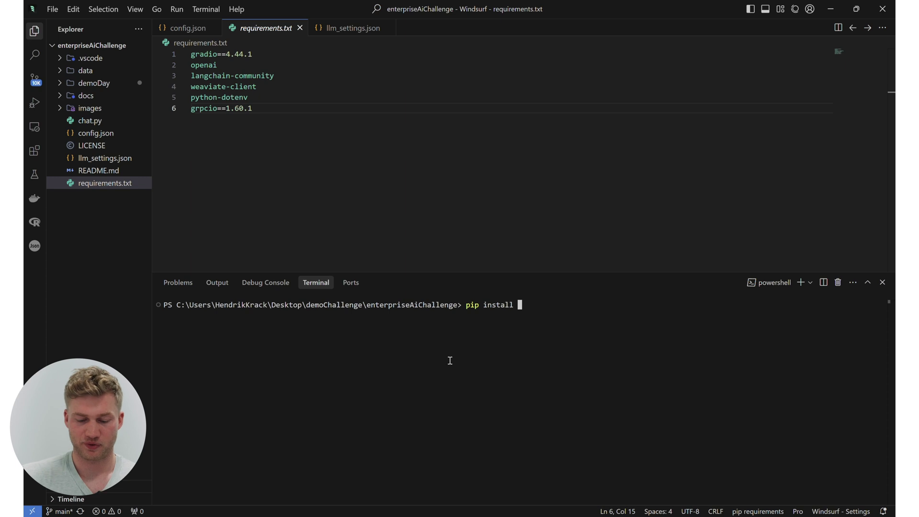
{"action": "type", "text": "-r "}
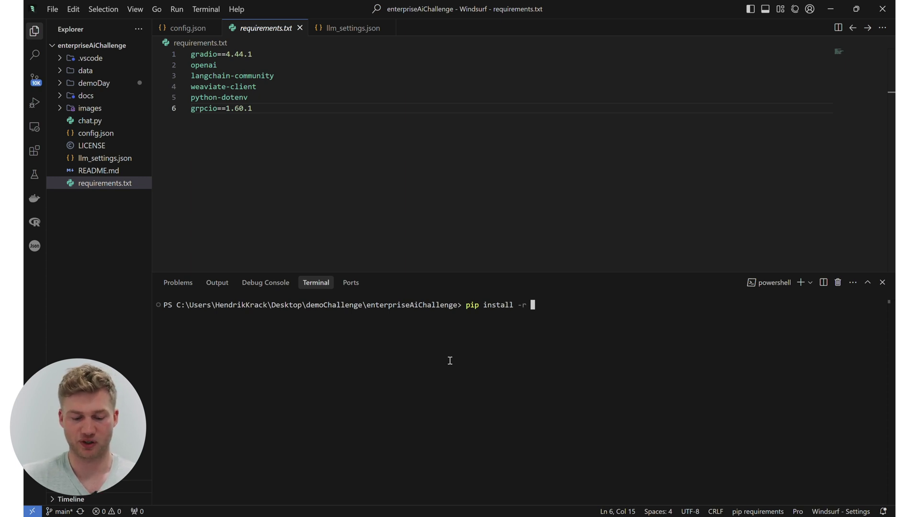
{"action": "type", "text": "r"}
{"action": "key", "text": "BackSpace"}
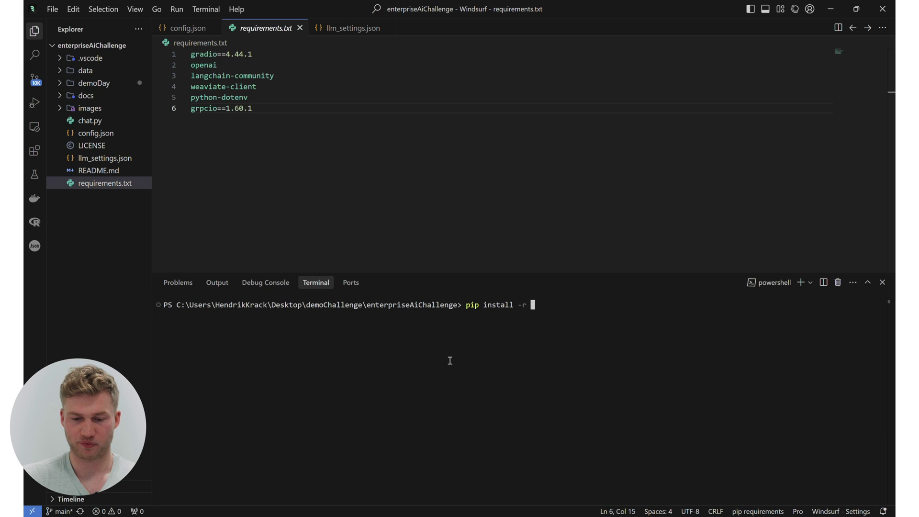
{"action": "type", "text": "requirm"}
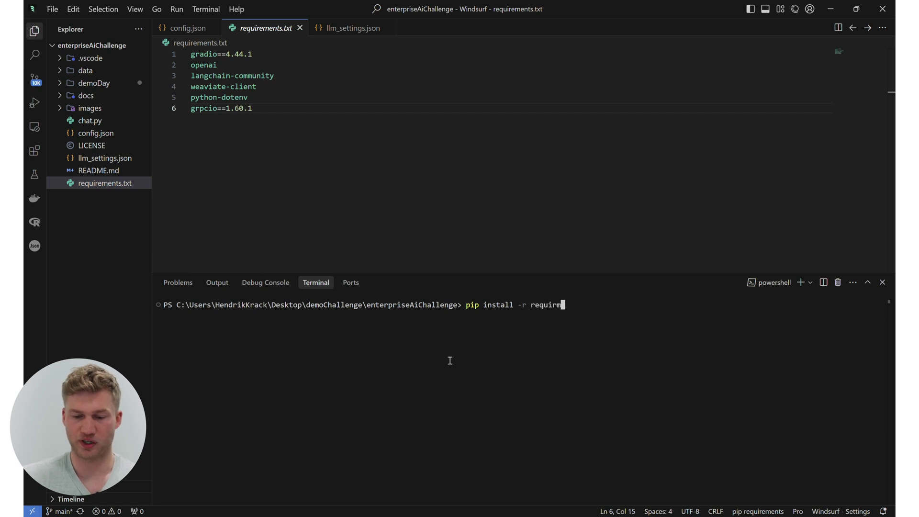
{"action": "key", "text": "BackSpace"}
{"action": "type", "text": "ement"}
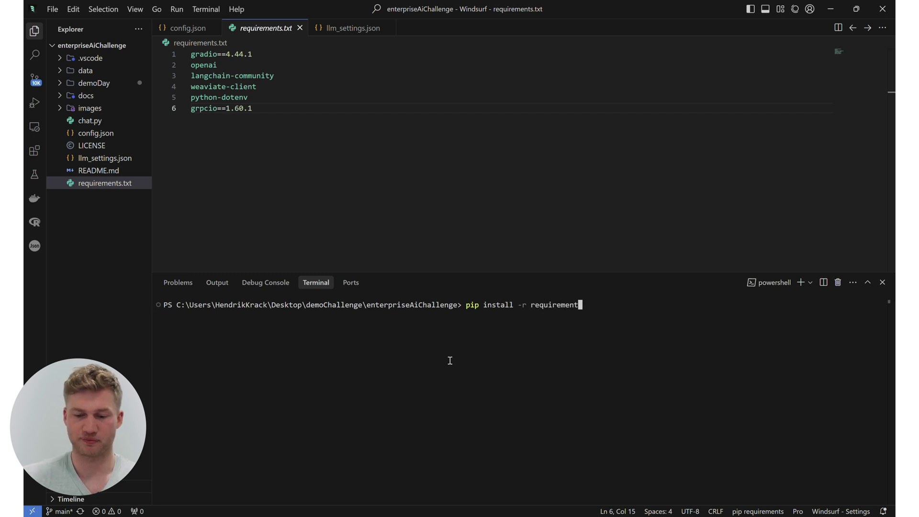
{"action": "type", "text": "s.txt"}
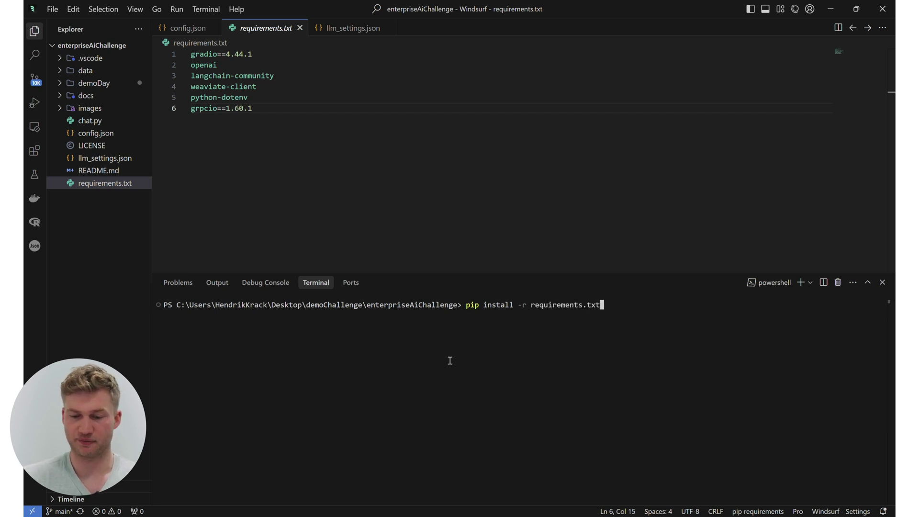
{"action": "key", "text": "Return"}
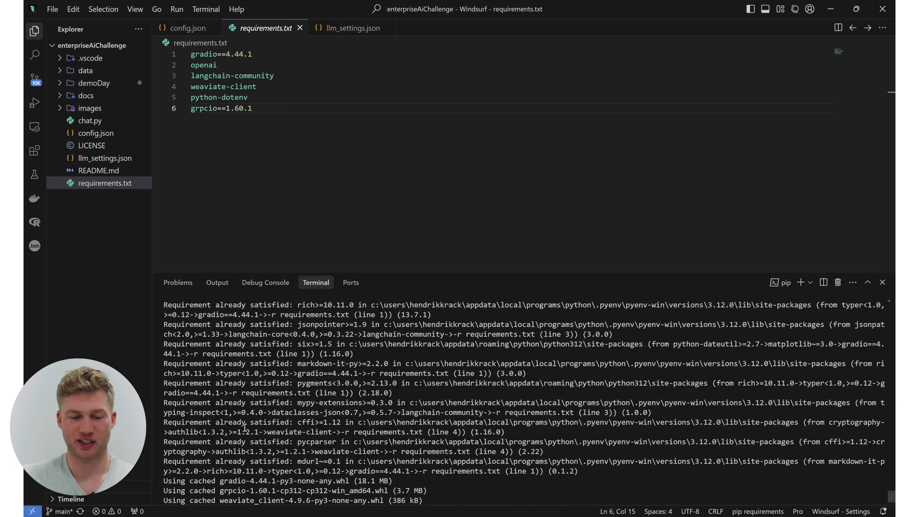
{"action": "left_click_drag", "start_coordinate": [168, 383], "coordinate": [288, 387]}
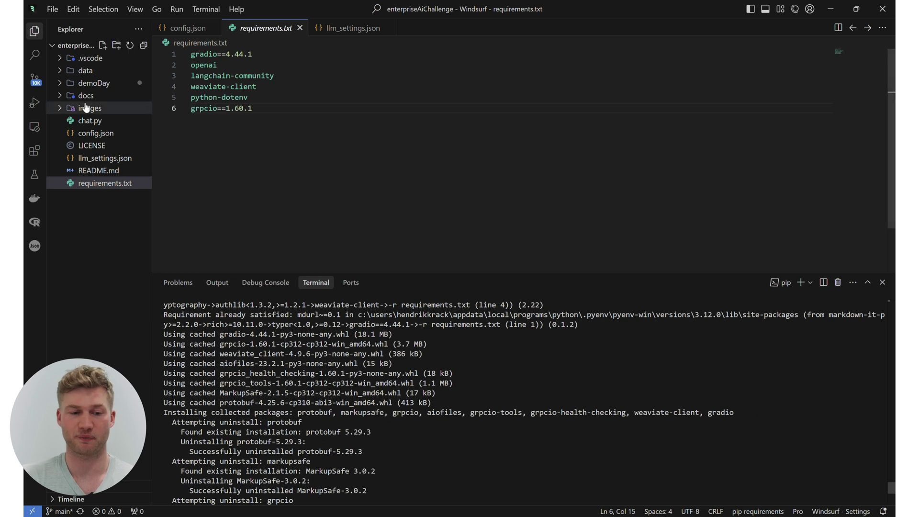
{"action": "left_click", "coordinate": [79, 125]}
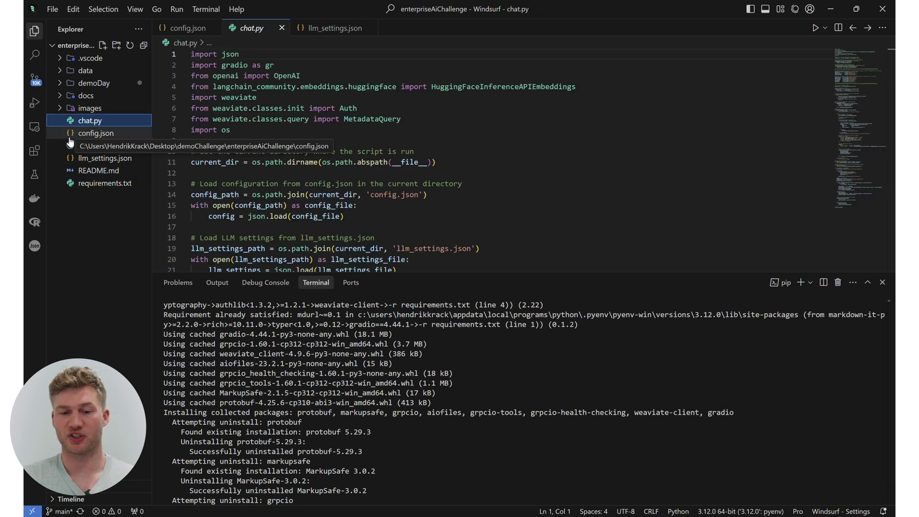
{"action": "left_click", "coordinate": [815, 28]}
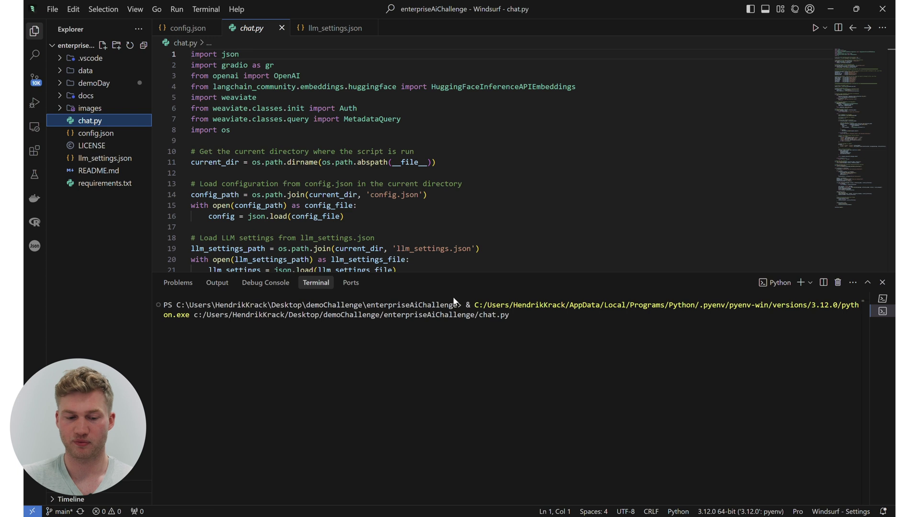
{"action": "left_click_drag", "start_coordinate": [470, 271], "coordinate": [470, 235]}
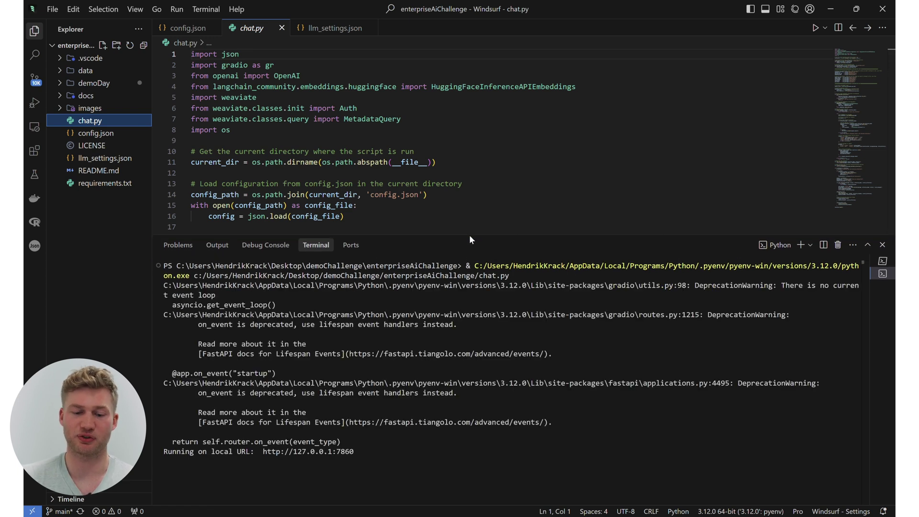
{"action": "left_click_drag", "start_coordinate": [364, 451], "coordinate": [263, 451]}
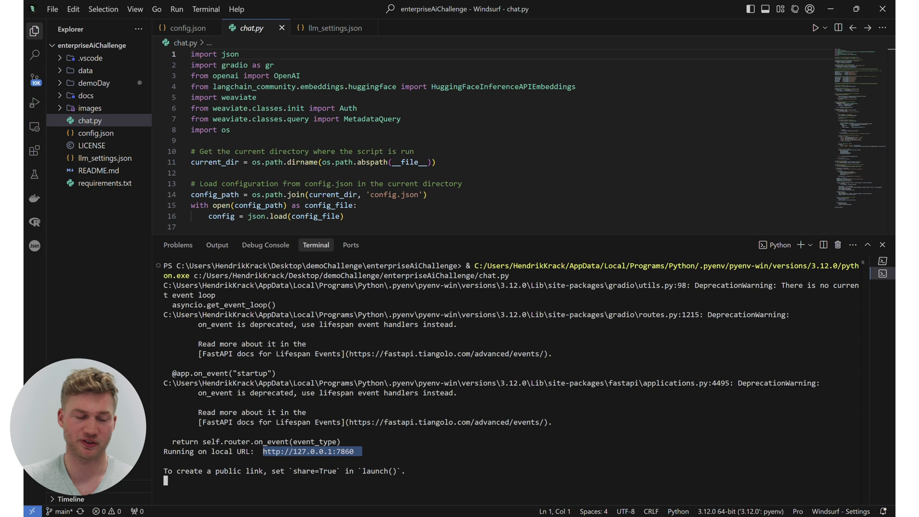
{"action": "key", "text": "alt+Tab"}
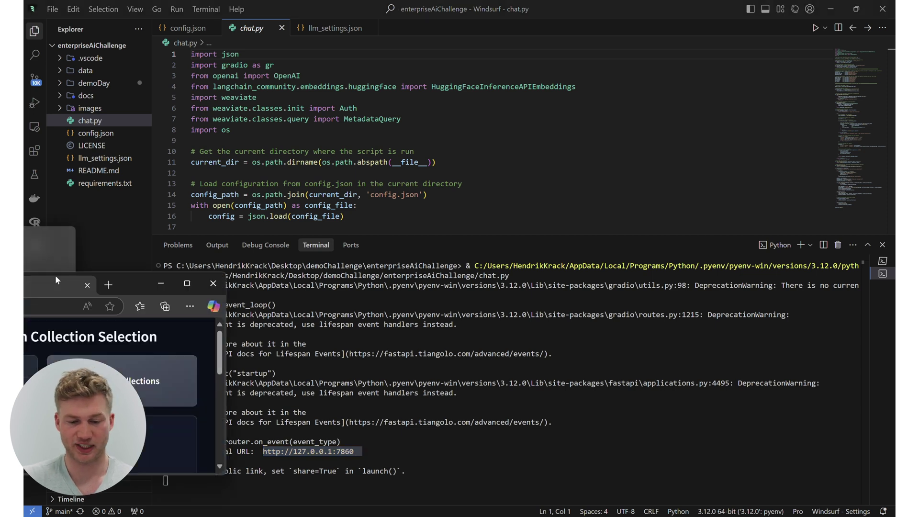
Maximize the browser, refresh collections, select KevinsDriveData, and delete the leftover message text.
{"action": "left_click", "coordinate": [625, 165]}
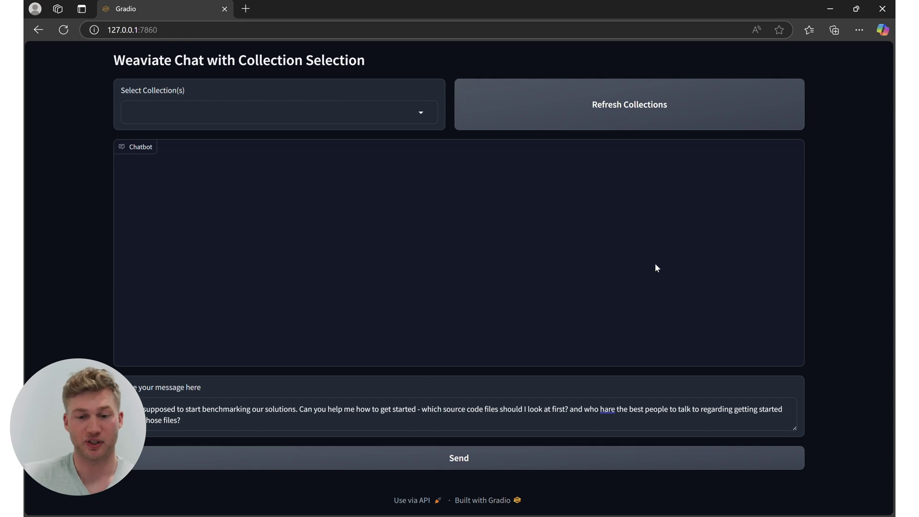
{"action": "left_click", "coordinate": [426, 113]}
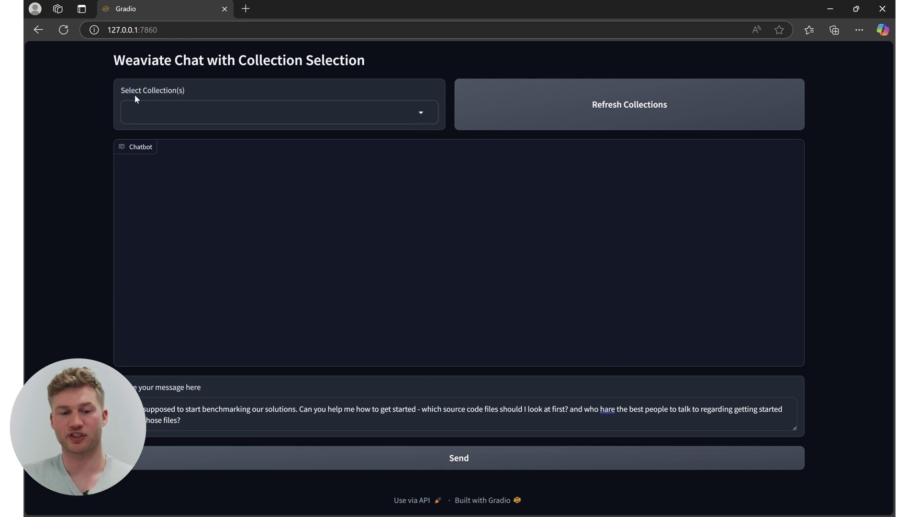
{"action": "left_click", "coordinate": [608, 105]}
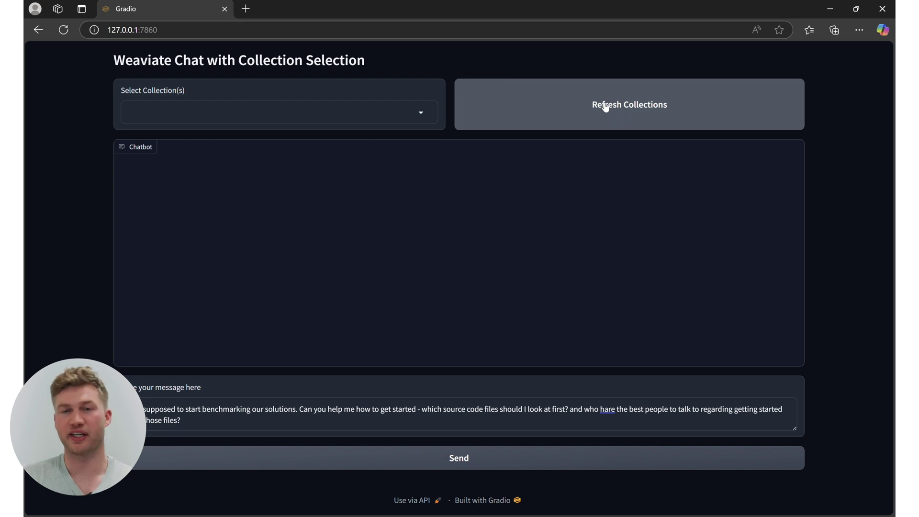
{"action": "left_click", "coordinate": [396, 109]}
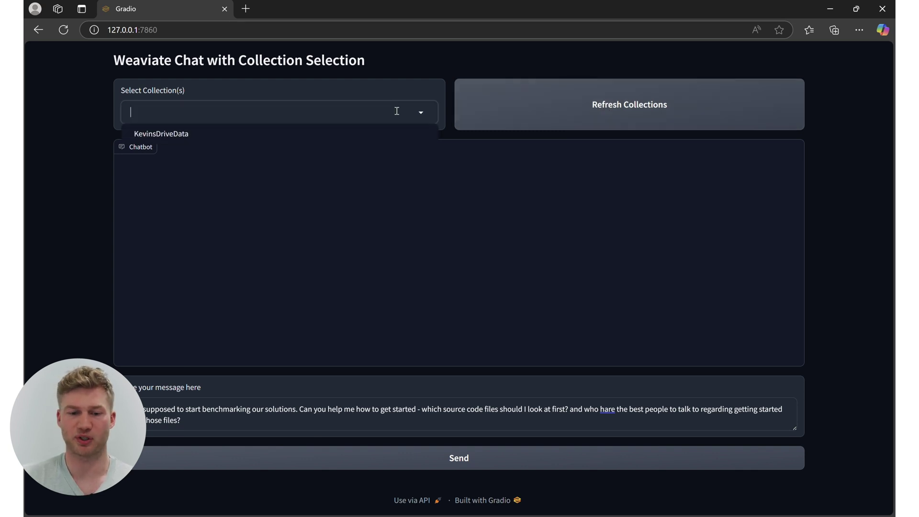
{"action": "left_click", "coordinate": [163, 136]}
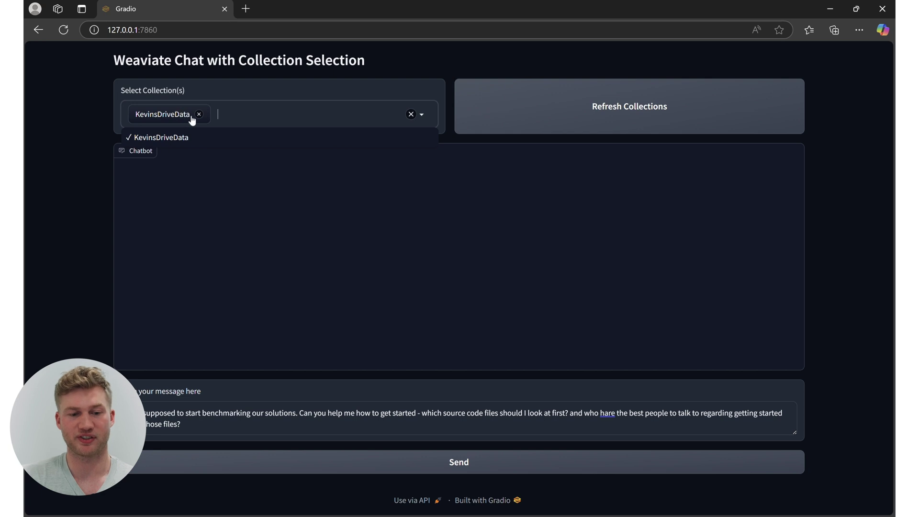
{"action": "left_click_drag", "start_coordinate": [185, 424], "coordinate": [149, 409]}
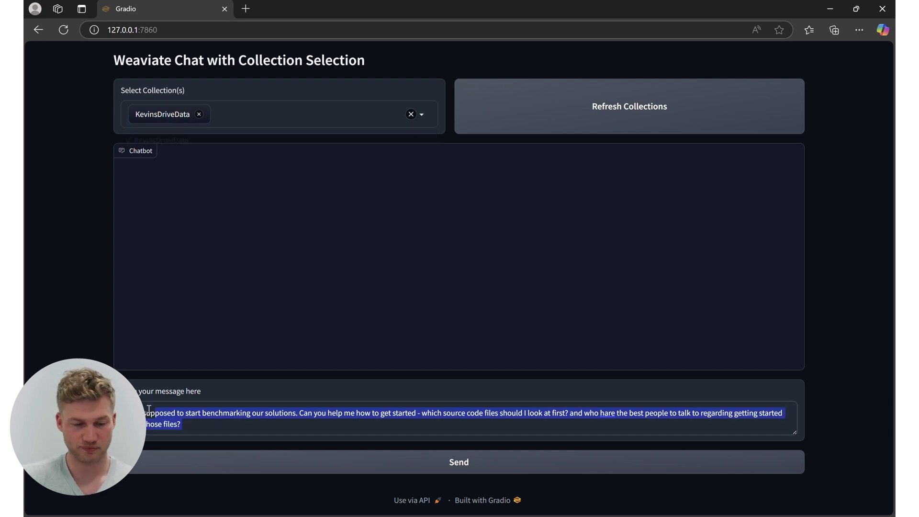
{"action": "key", "text": "BackSpace"}
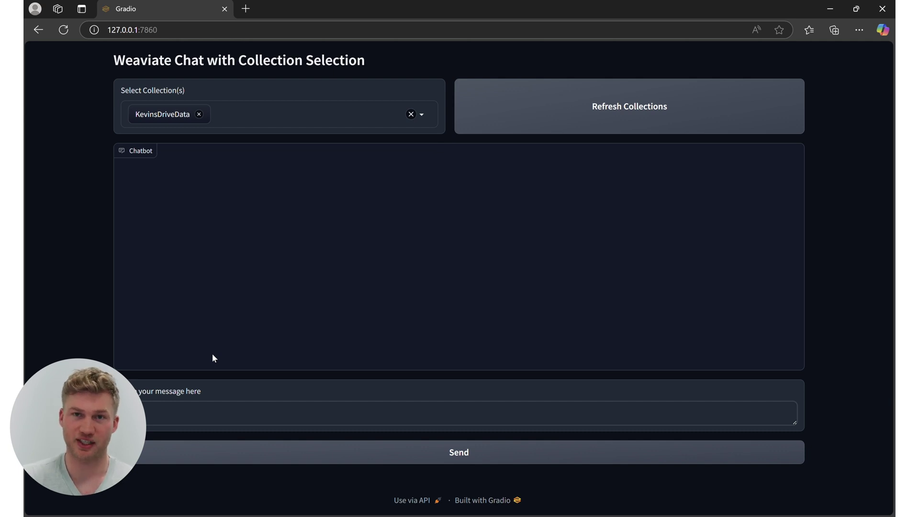
Ask which position the employee holds within PixelProofy, then clear the message box.
{"action": "type", "text": "Hey I wnde"}
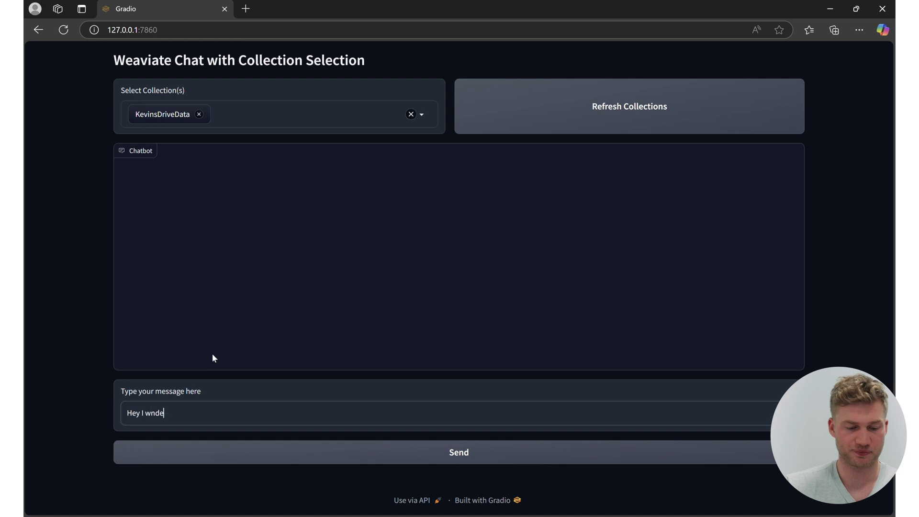
{"action": "key", "text": "BackSpace"}
{"action": "key", "text": "BackSpace"}
{"action": "key", "text": "BackSpace"}
{"action": "type", "text": "ondering which position"}
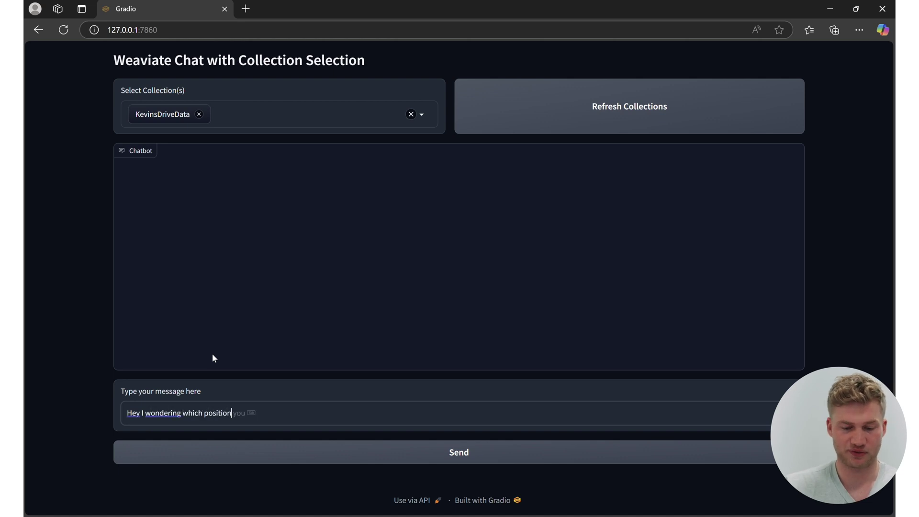
{"action": "type", "text": " kevin holds within Pixe"}
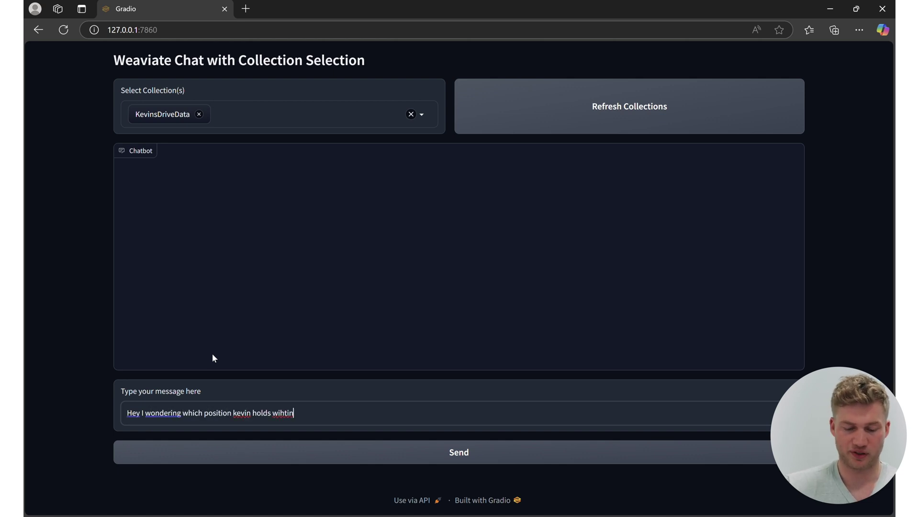
{"action": "type", "text": "lproofy?"}
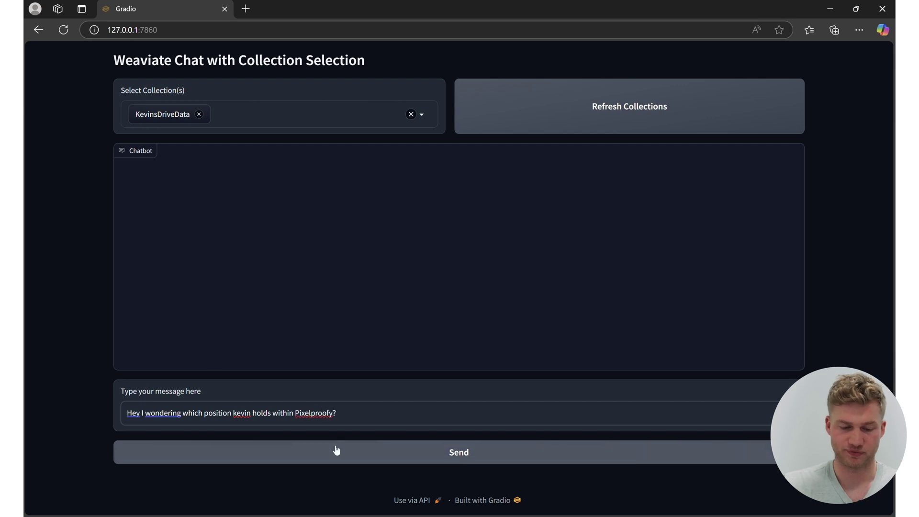
{"action": "left_click", "coordinate": [337, 449]}
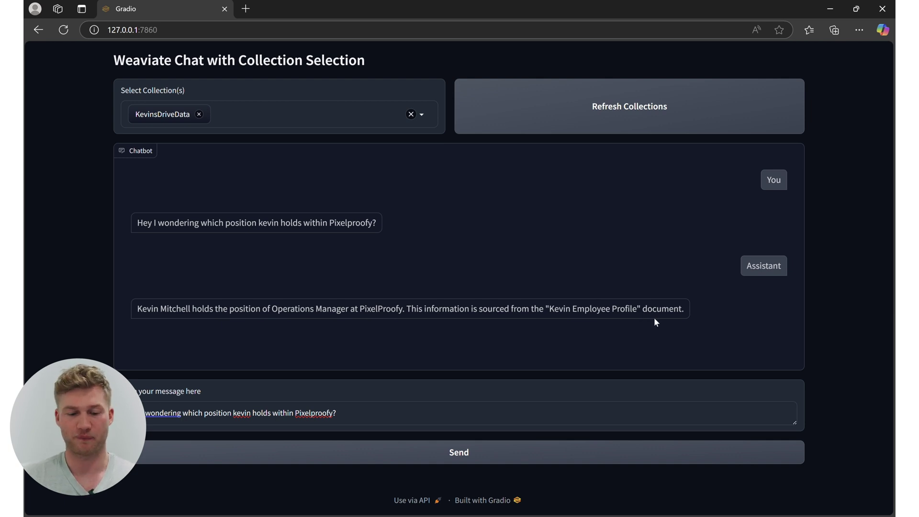
{"action": "triple_click", "coordinate": [361, 414]}
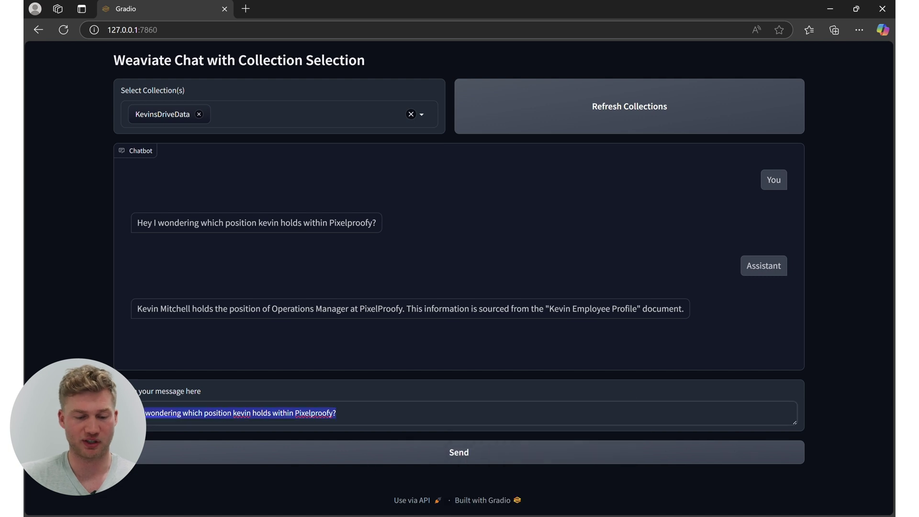
{"action": "key", "text": "BackSpace"}
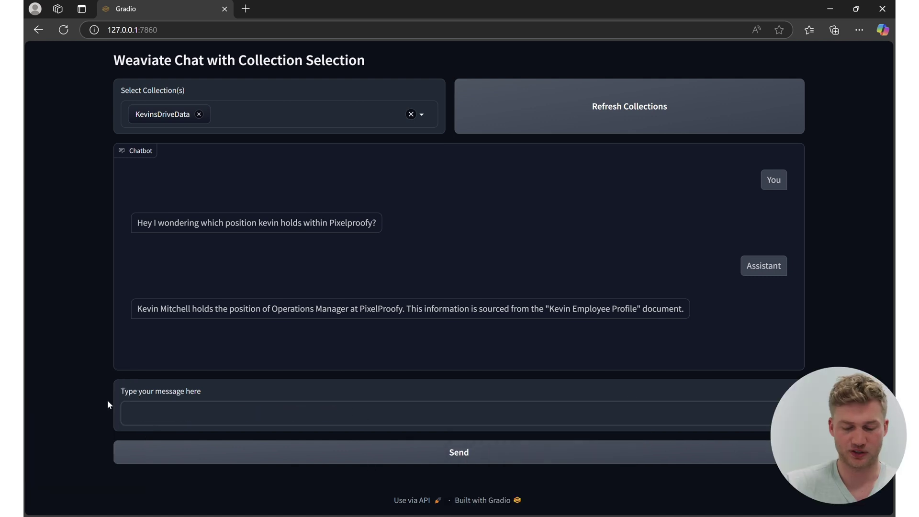
Send the follow-up question asking how the employee performed in Q4 2024.
{"action": "type", "text": "sooo how was"}
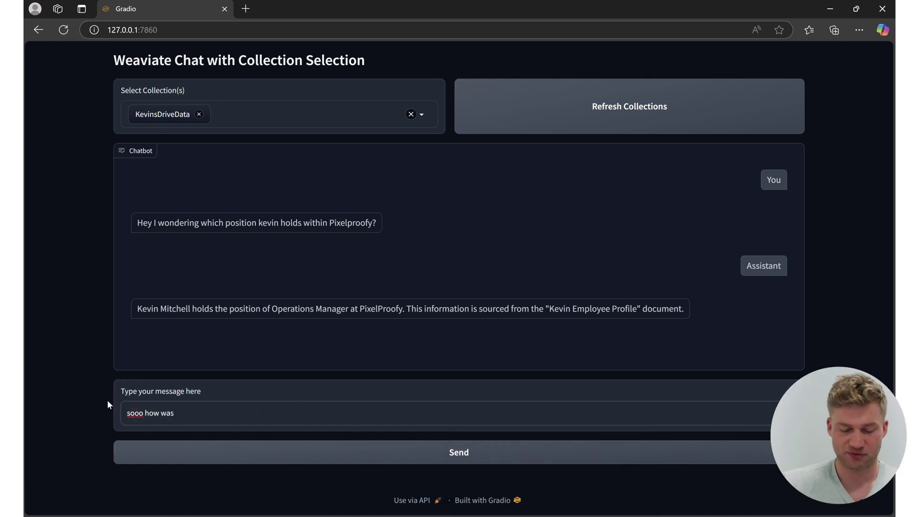
{"action": "type", "text": " Kevin's performance in"}
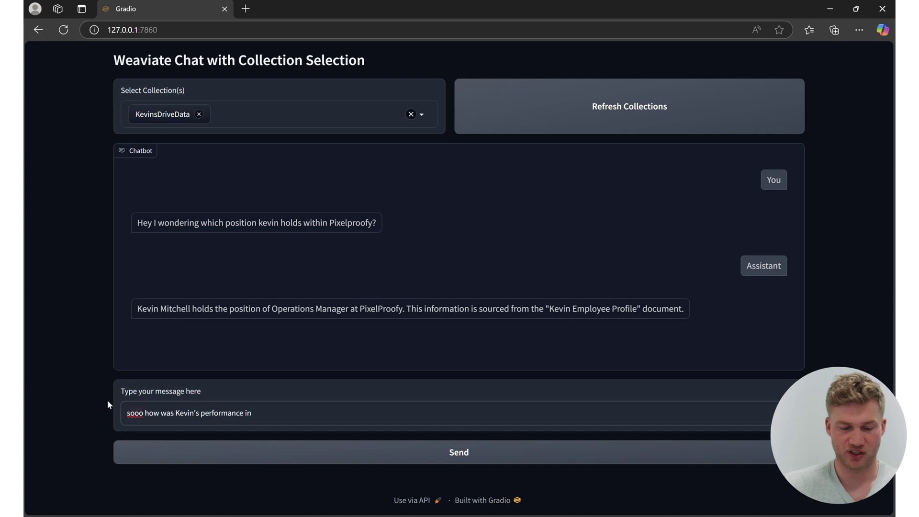
{"action": "type", "text": " Q4 2024?"}
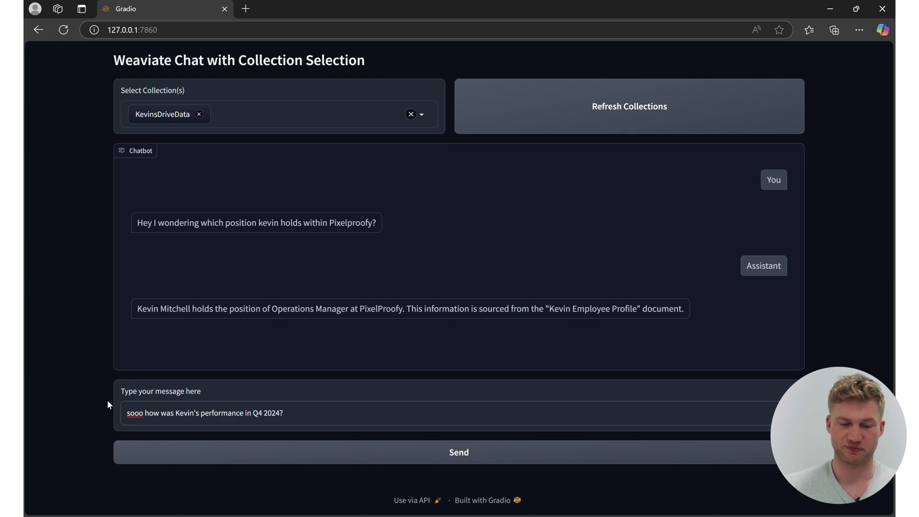
{"action": "left_click", "coordinate": [218, 455]}
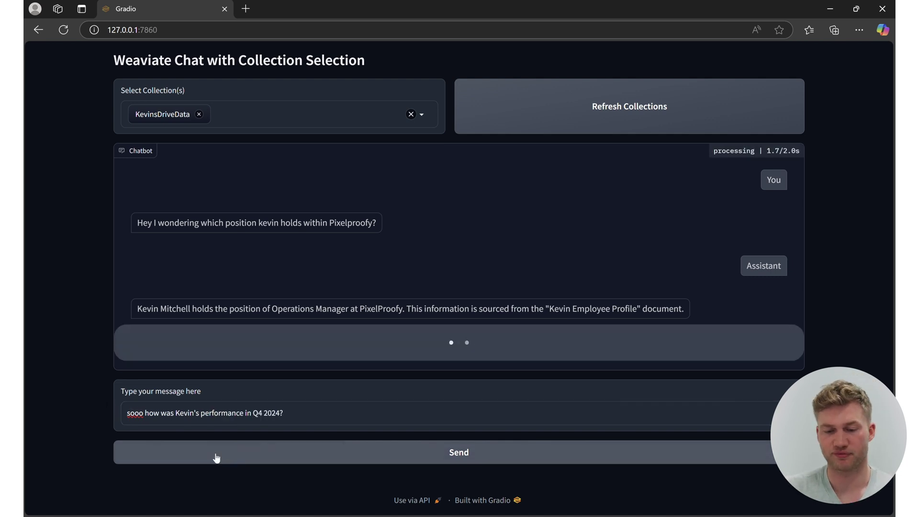